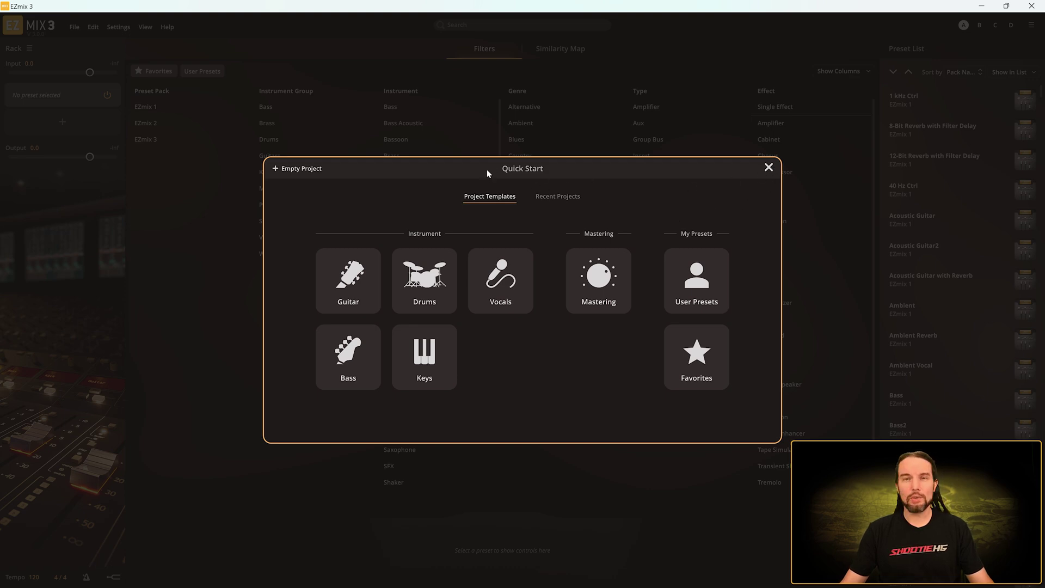
Dismiss the Quick Start window and filter the presets by the Country genre and the Master type.
left_click(769, 169)
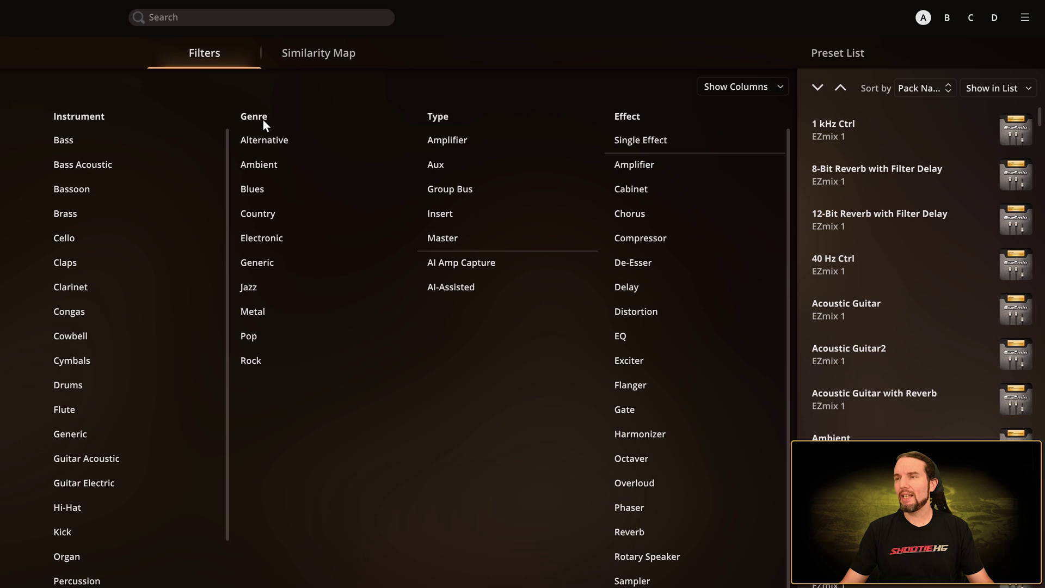
left_click(264, 213)
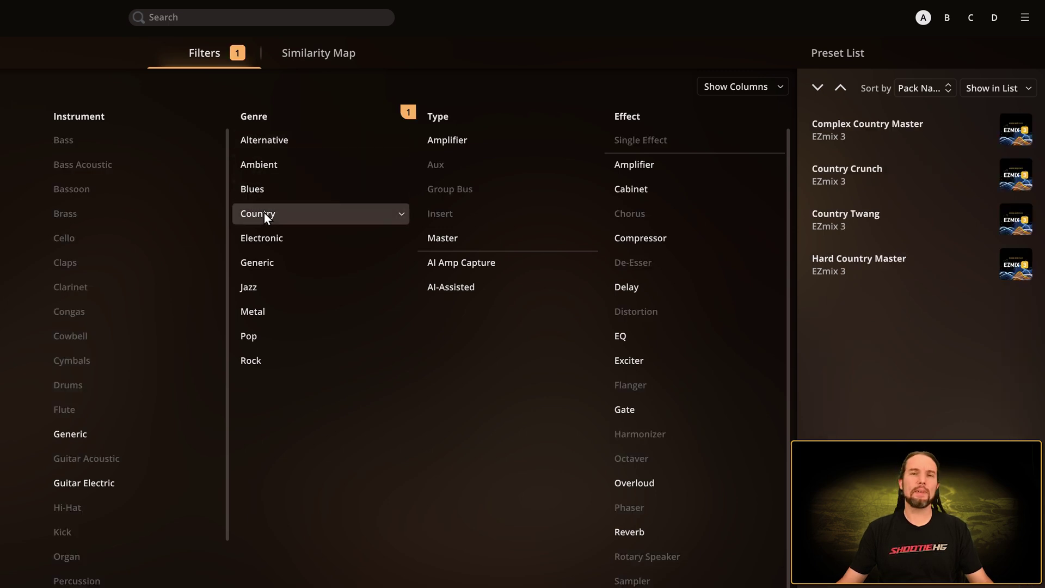
left_click(454, 239)
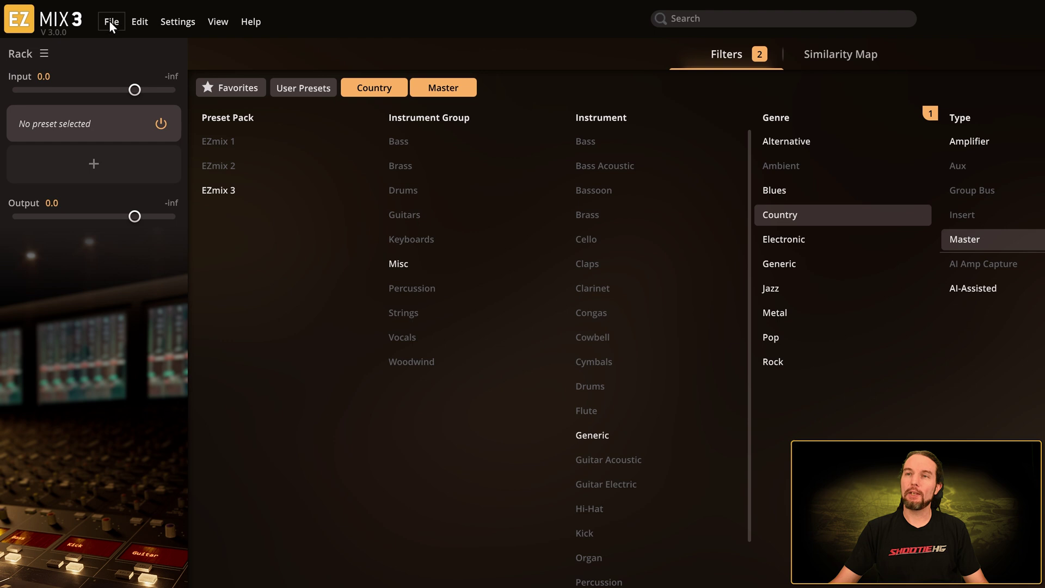
Create a new project from the Electric guitar template.
left_click(110, 21)
left_click(125, 44)
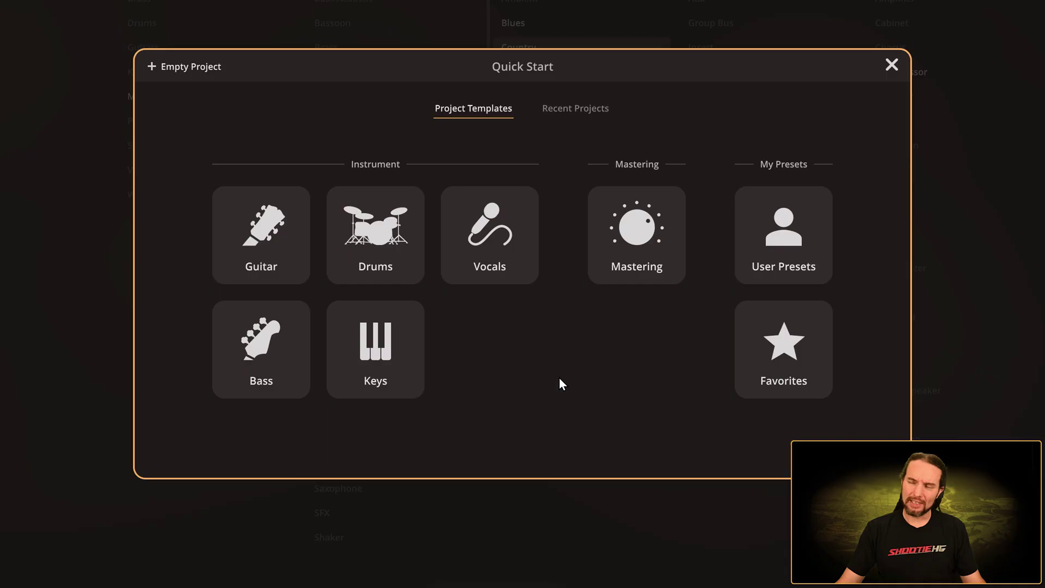
left_click(266, 240)
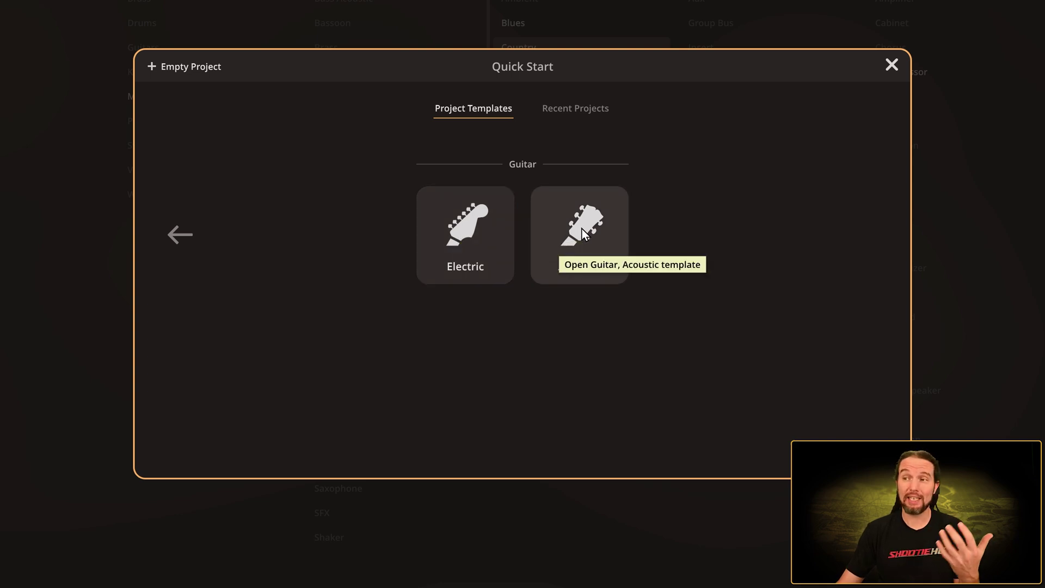
left_click(465, 233)
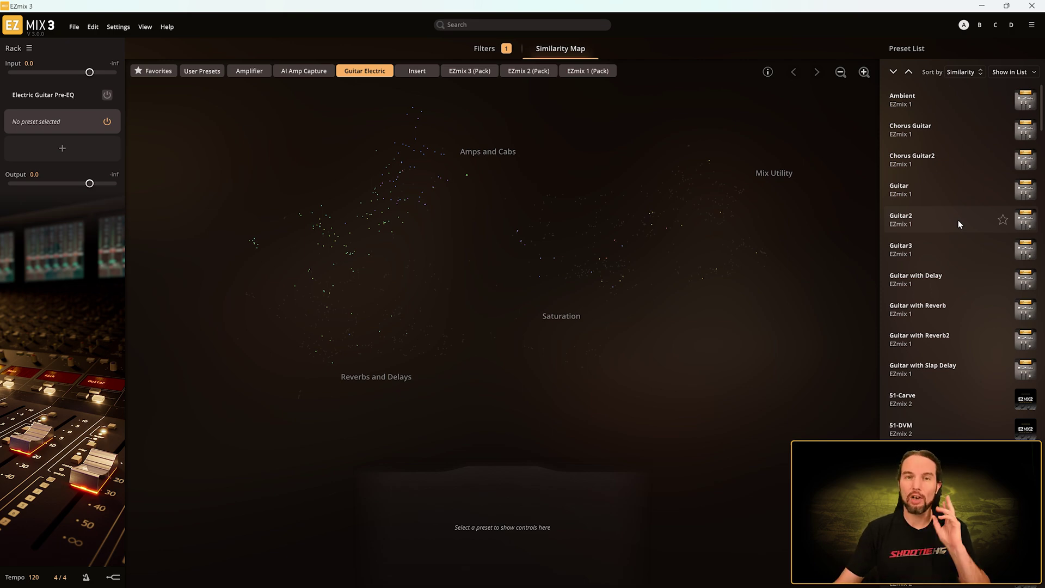
Try several electric guitar presets in the empty rack slot, including Guitar with Slap Delay and 51-DVM, ending on Chorus Guitar2.
left_click(951, 158)
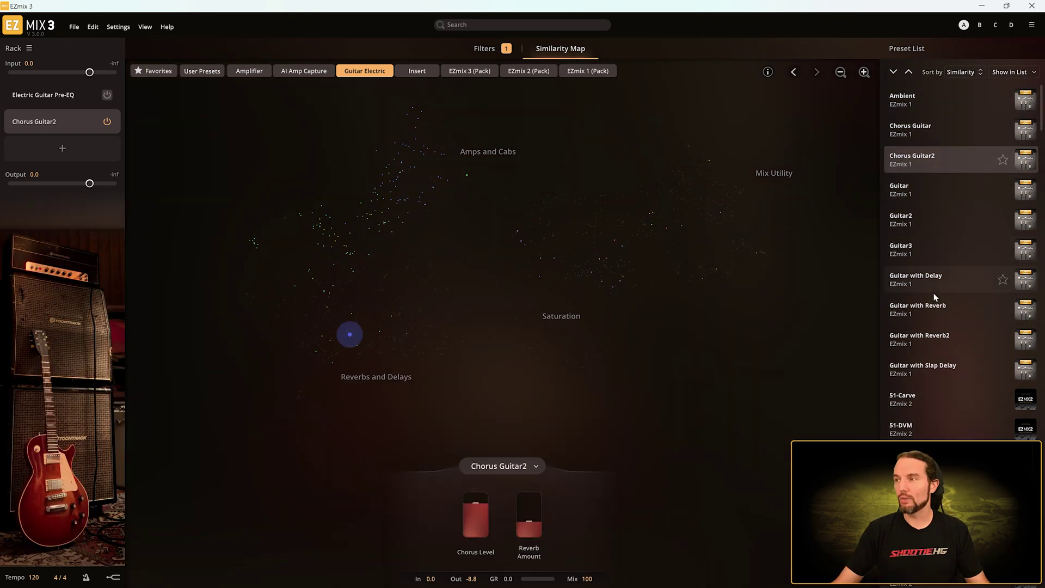
left_click(933, 290)
left_click(932, 370)
left_click(926, 428)
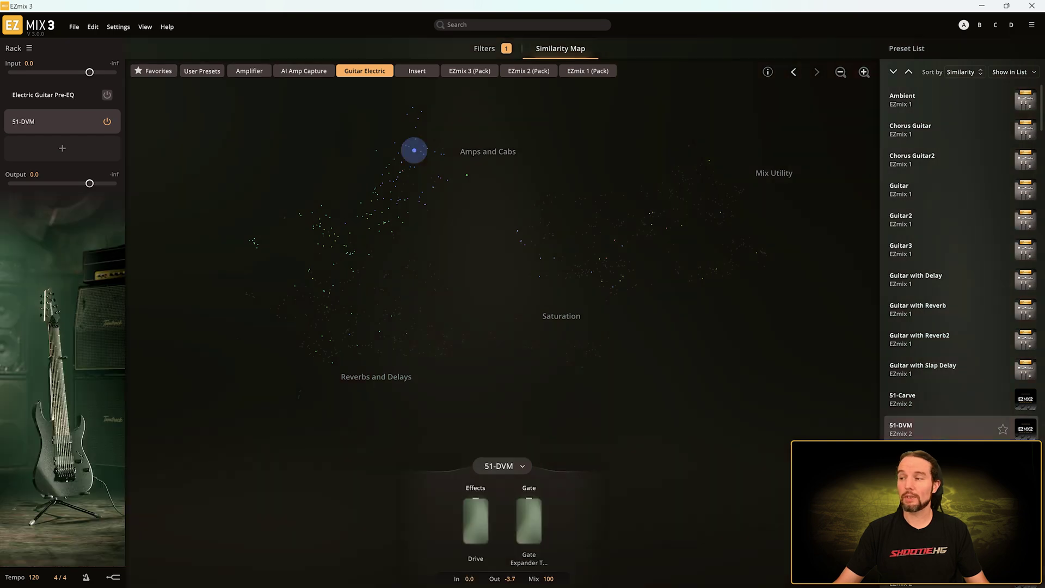
left_click(945, 280)
left_click(923, 159)
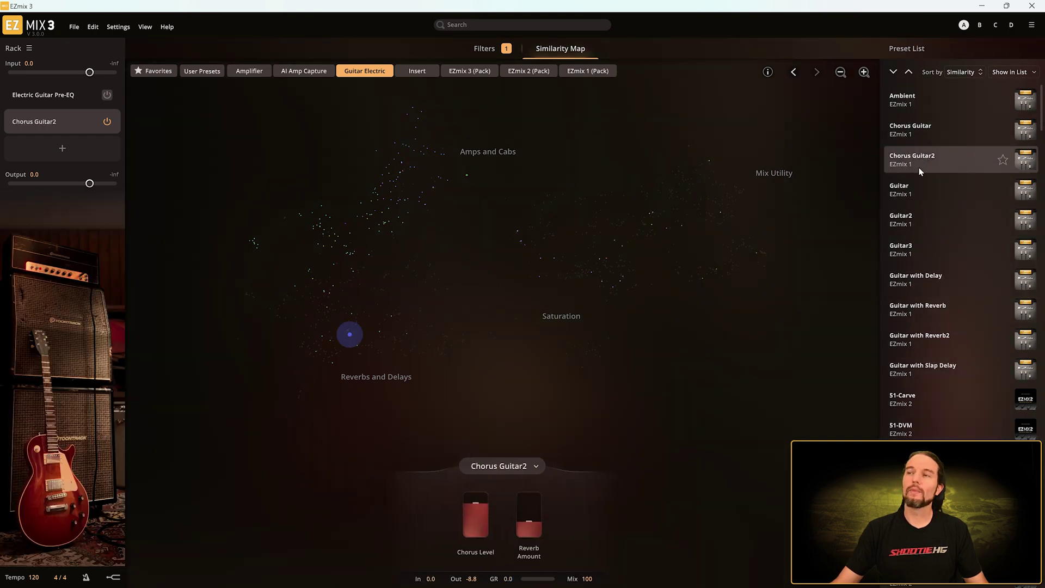
Create a new project from the Acoustic guitar template and inspect its active Guitars and Guitar Acoustic filters.
left_click(74, 27)
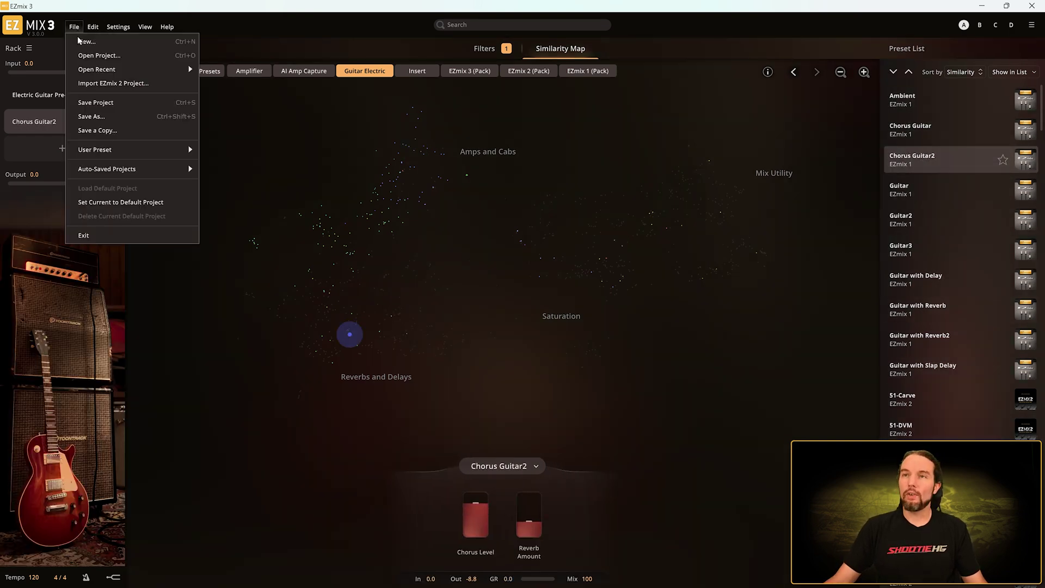
left_click(78, 41)
left_click(349, 297)
left_click(562, 277)
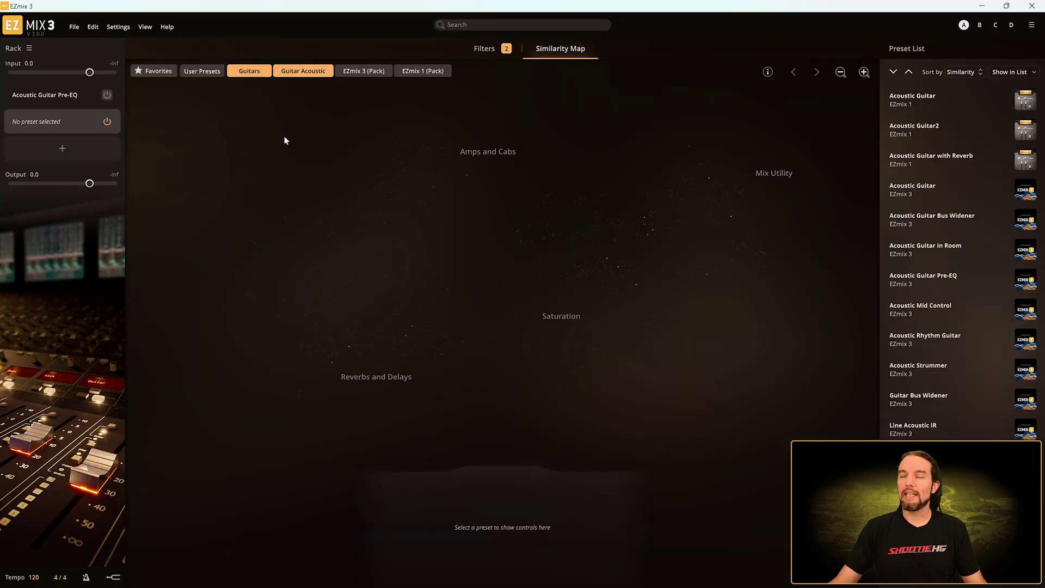
mouse_move(292, 75)
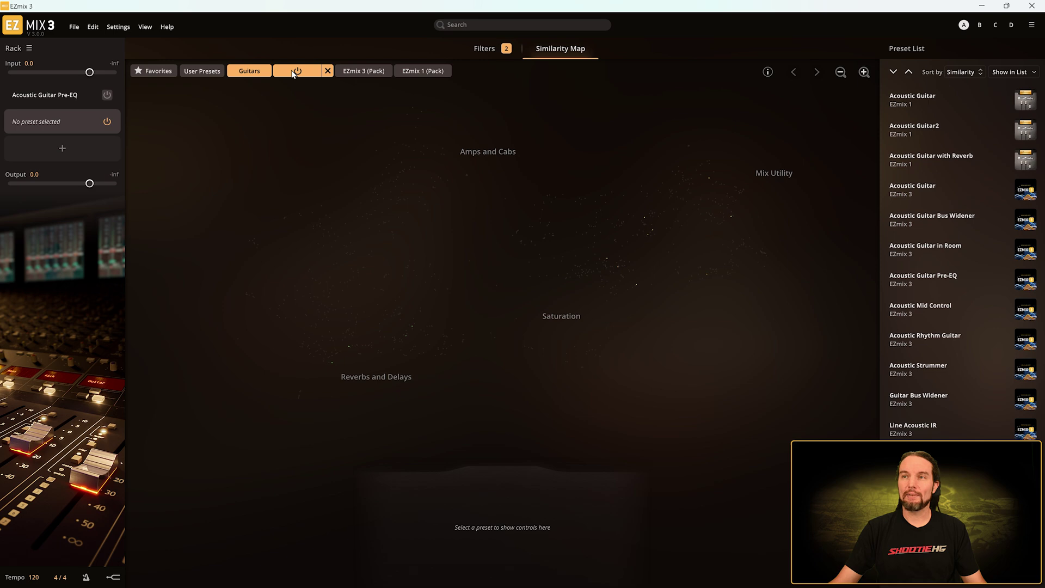
mouse_move(240, 75)
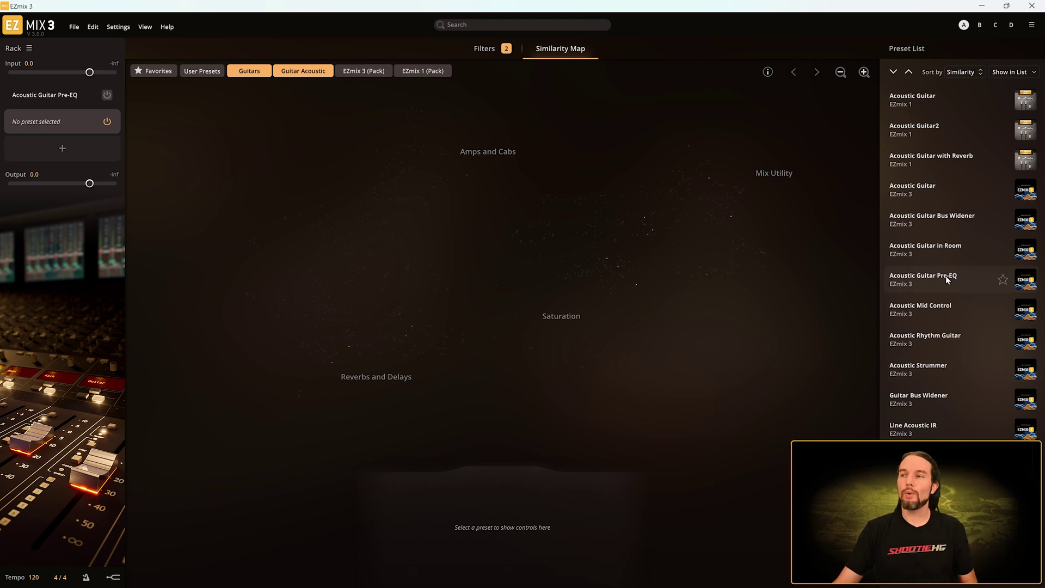
Start a new empty project instead of using a guitar template.
left_click(72, 28)
left_click(83, 40)
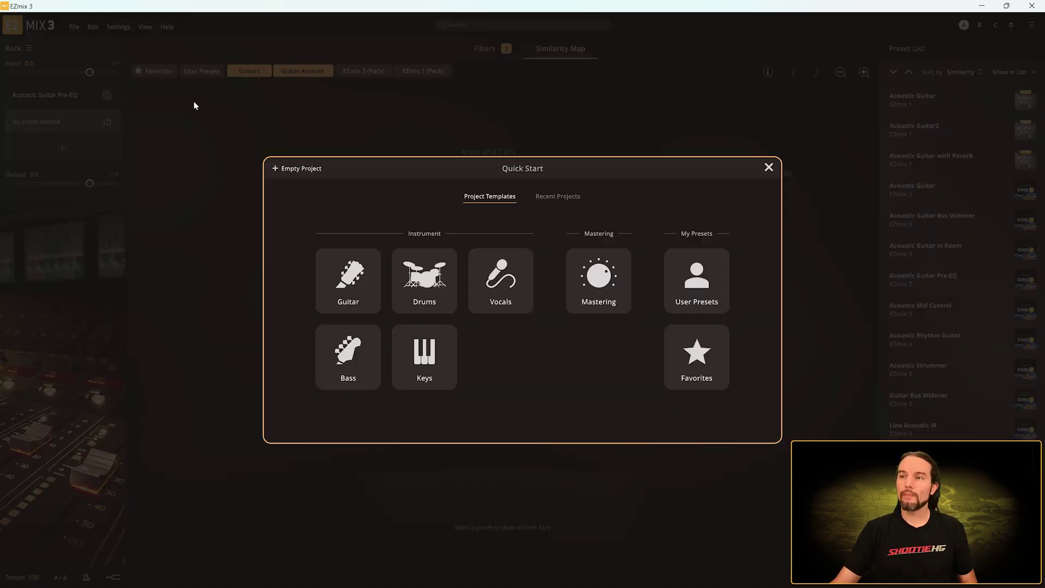
left_click(338, 276)
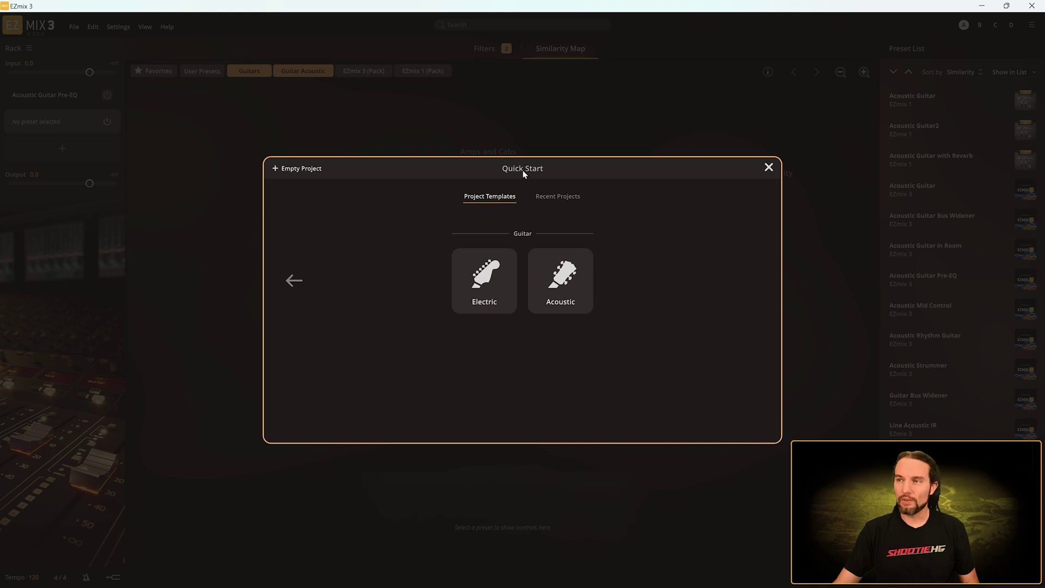
left_click(294, 169)
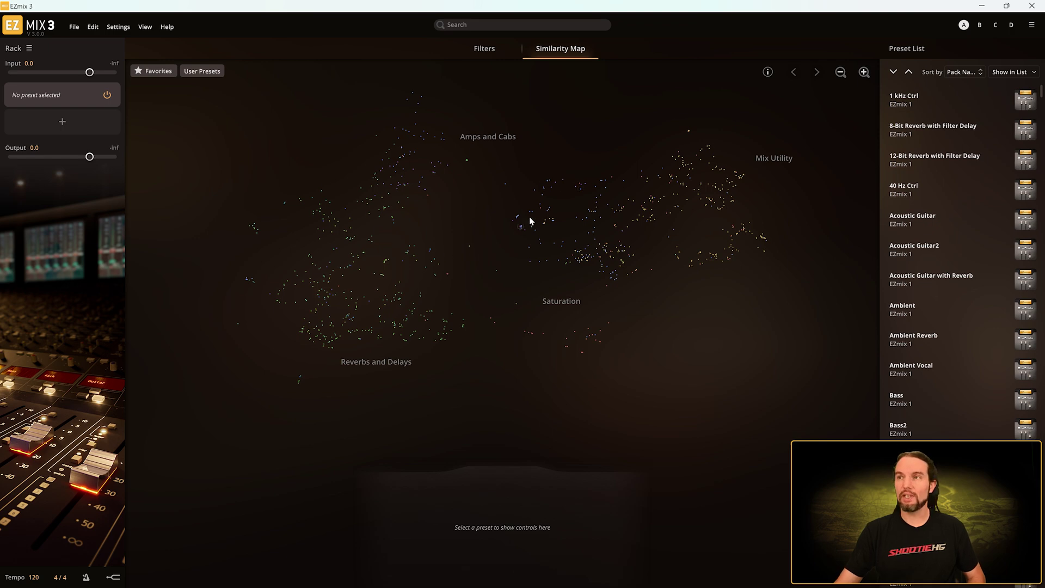
Filter the presets by the Guitars instrument group and load Acoustic Guitar with Reverb into the first rack slot.
left_click(491, 50)
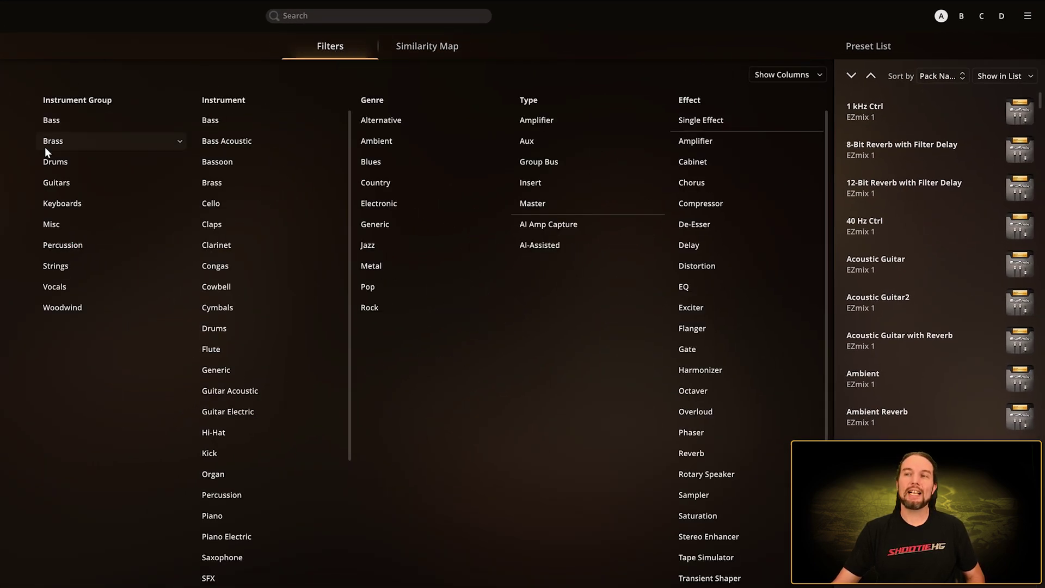
left_click(57, 181)
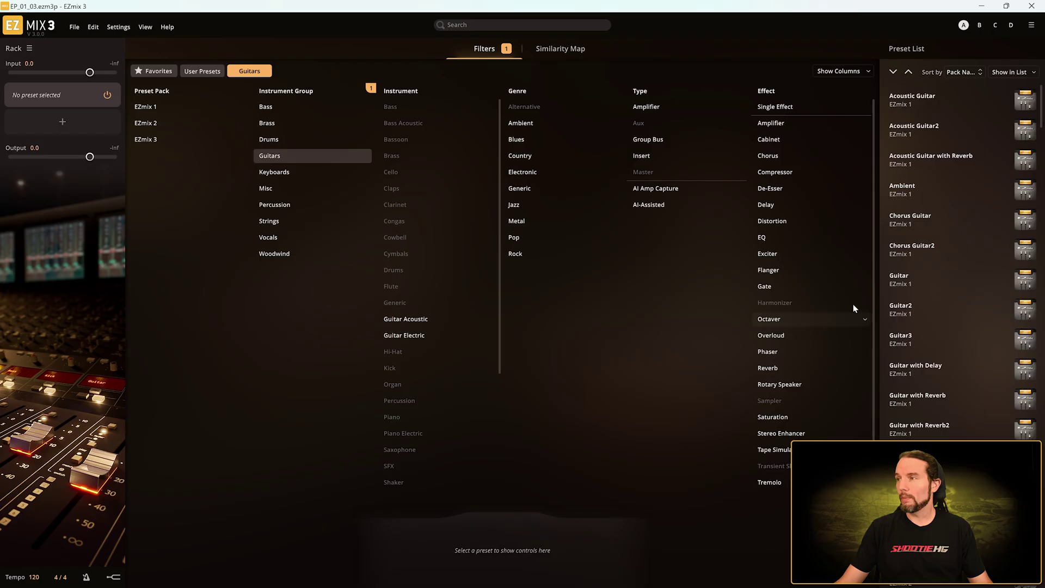
left_click(943, 161)
Add three more rack slots and load Acoustic Guitar2, Ambient Vocal and Acoustic Guitar into them in that order.
left_click(62, 125)
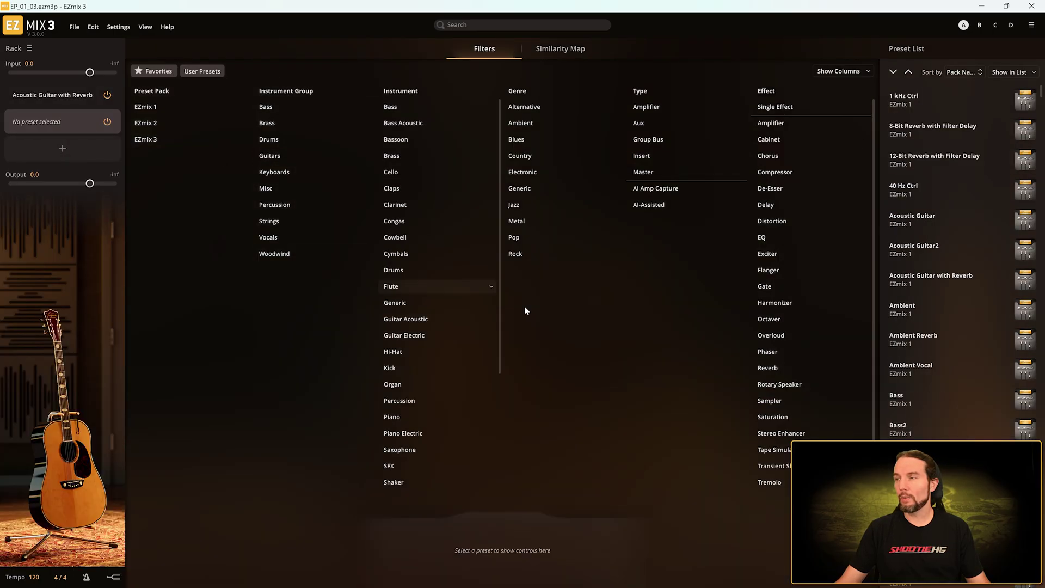
left_click(920, 250)
left_click(62, 148)
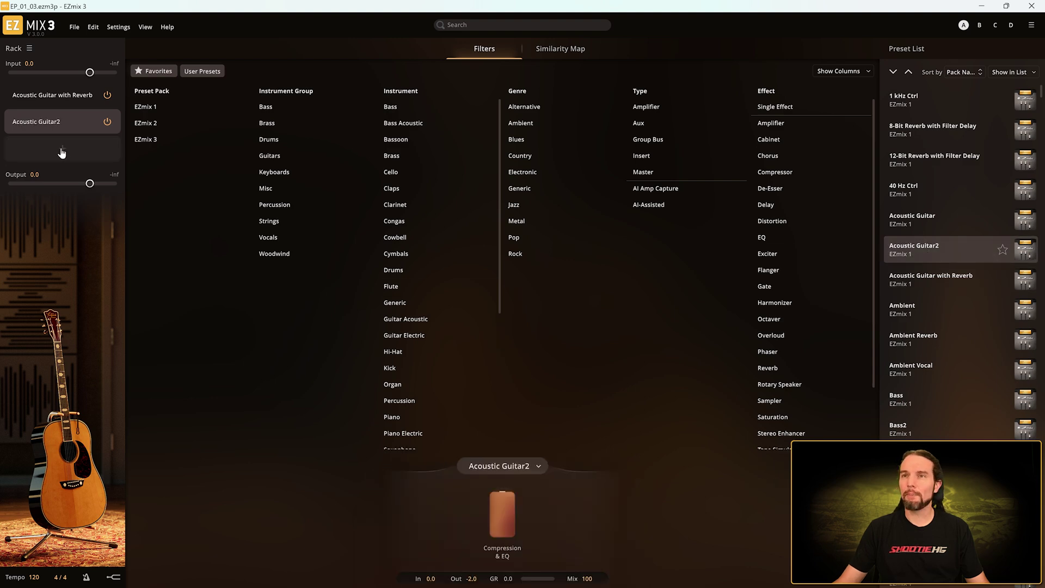
left_click(913, 369)
left_click(62, 175)
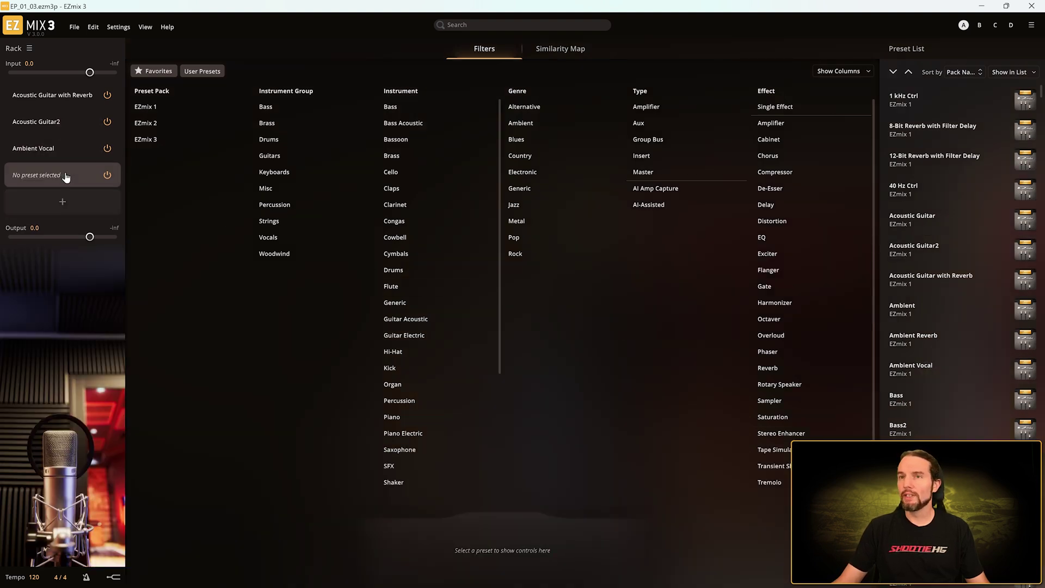
left_click(910, 220)
Add a fifth rack slot with the 40 Hz Ctrl preset, adjusting its 40Hz Gain and setting its input volume to -3.6.
left_click(89, 216)
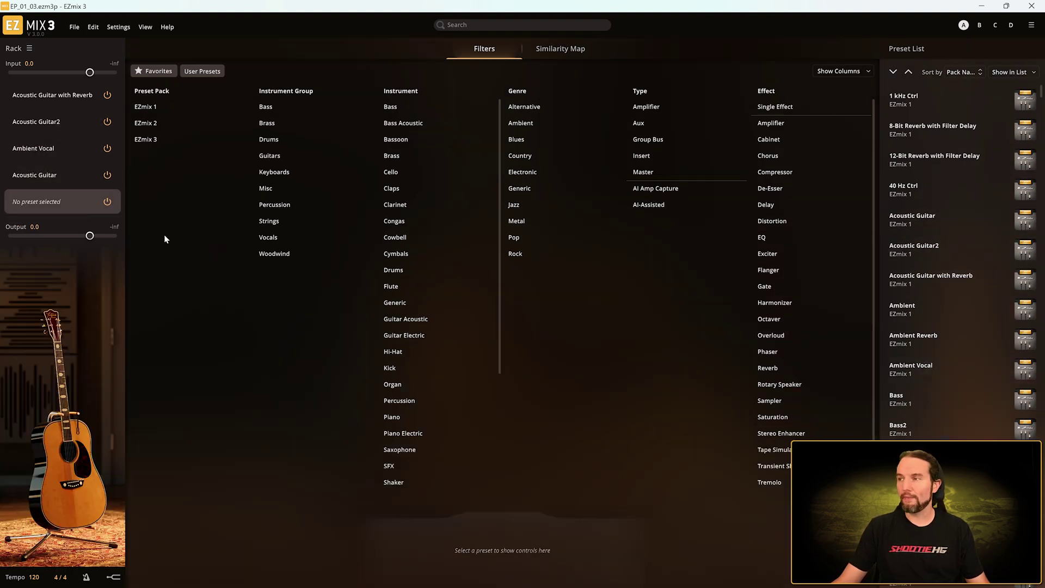
left_click(917, 188)
left_click_drag(511, 512, 492, 527)
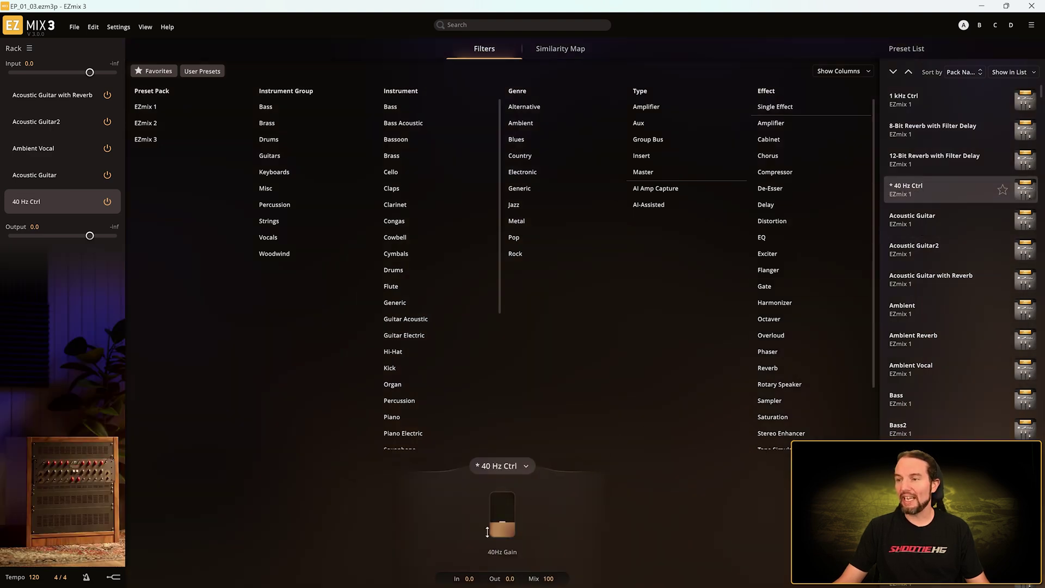
left_click_drag(470, 578, 475, 580)
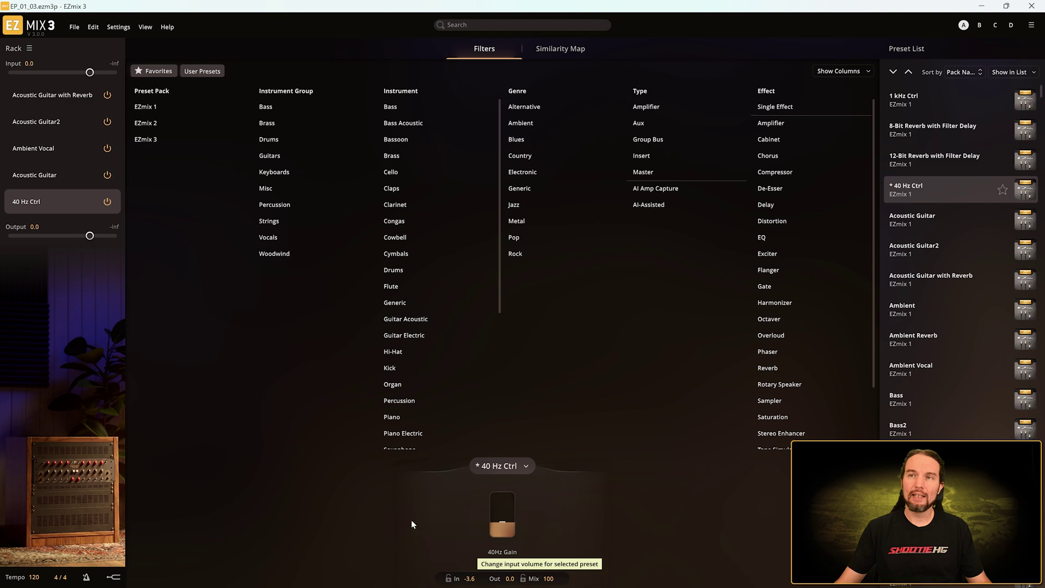
Bring up the Quick Start window for a new project and close it without choosing a template.
left_click(100, 21)
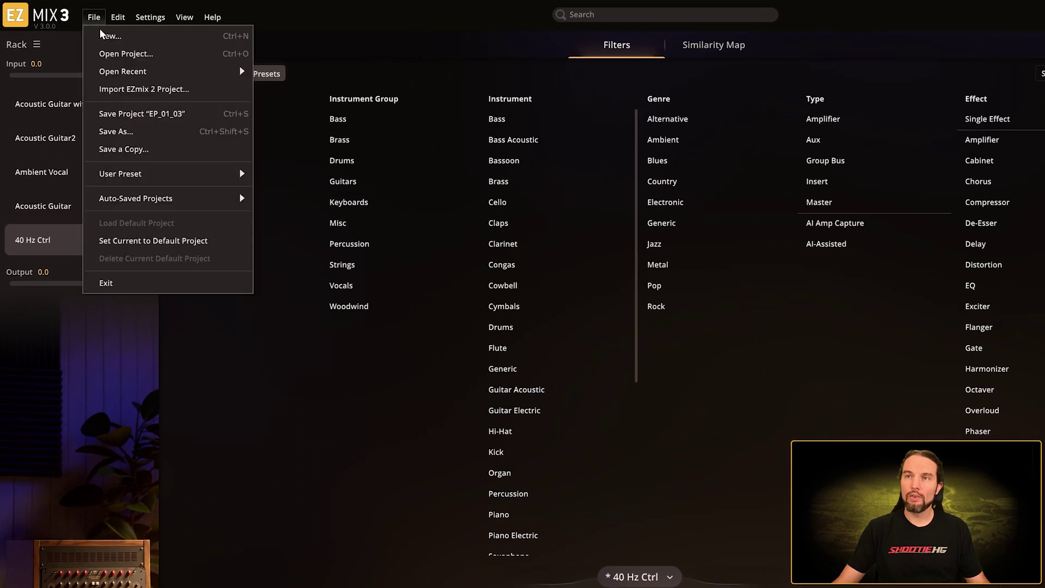
left_click(103, 35)
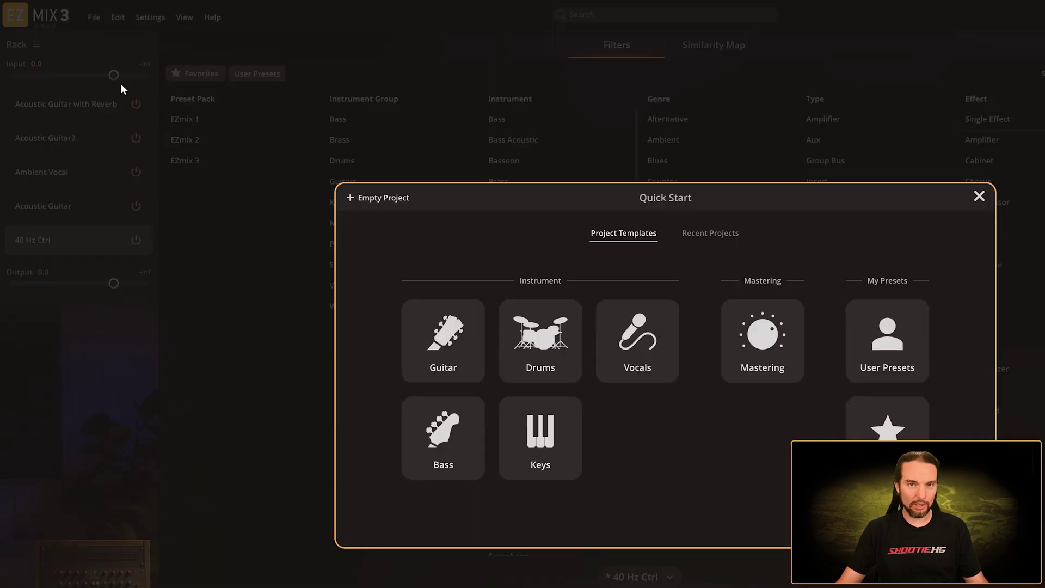
left_click(980, 196)
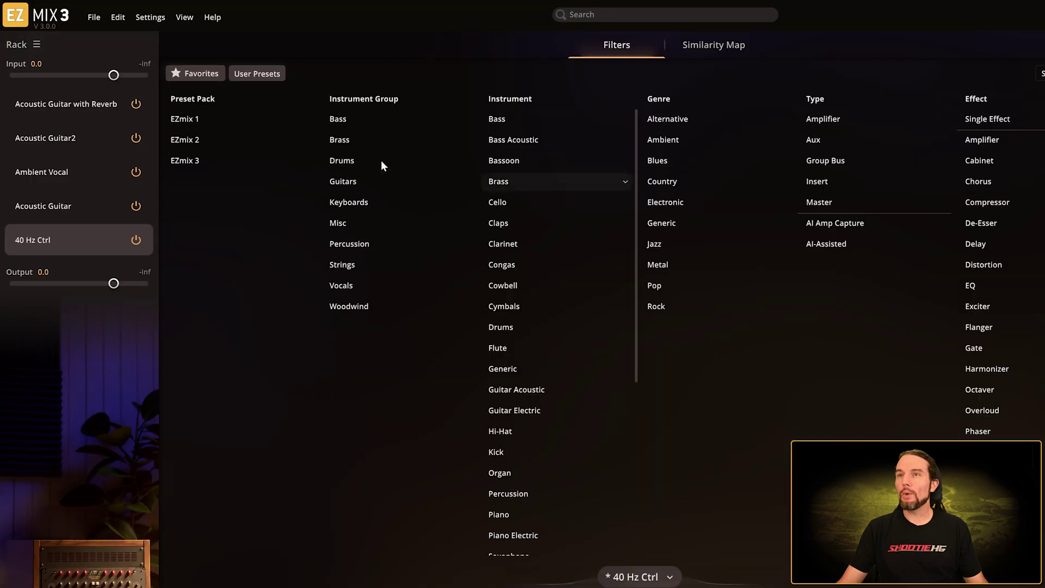
Look at the recent projects, start opening another project and cancel without saving the current changes.
left_click(92, 18)
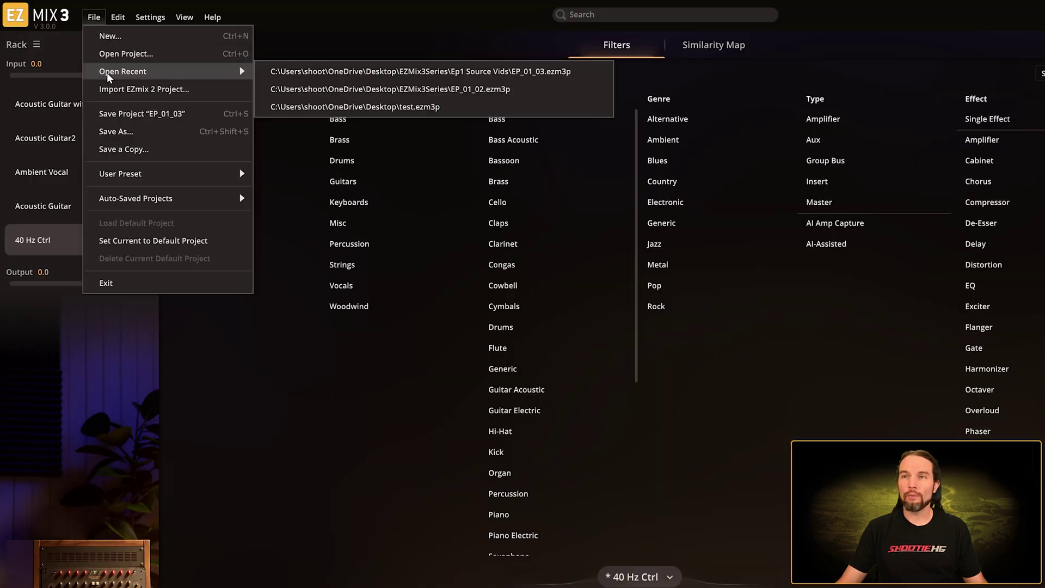
left_click(113, 57)
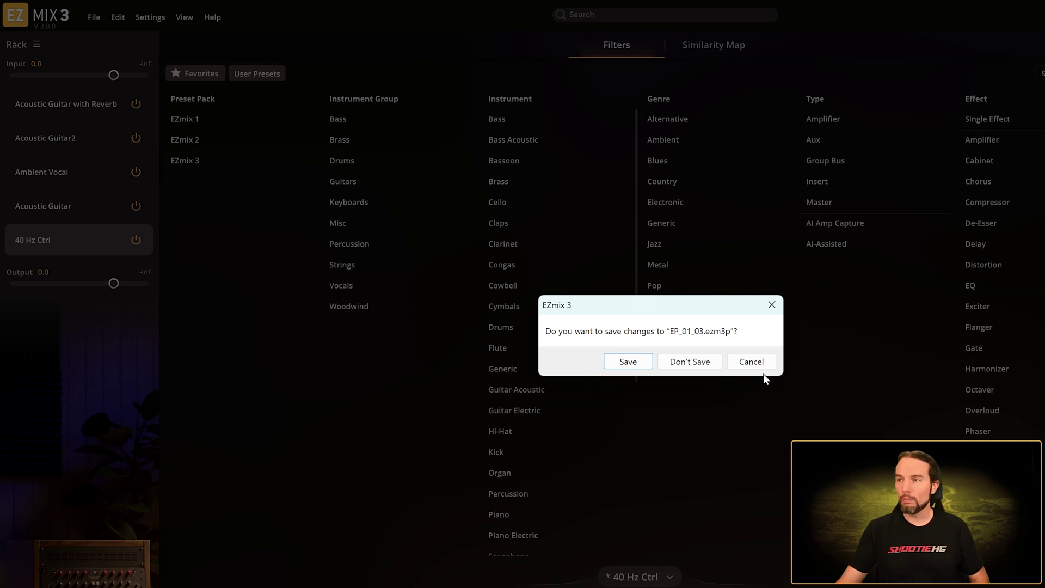
left_click(747, 361)
View the Quick Start window again, close it, and review the options for saving the project and user presets.
left_click(94, 17)
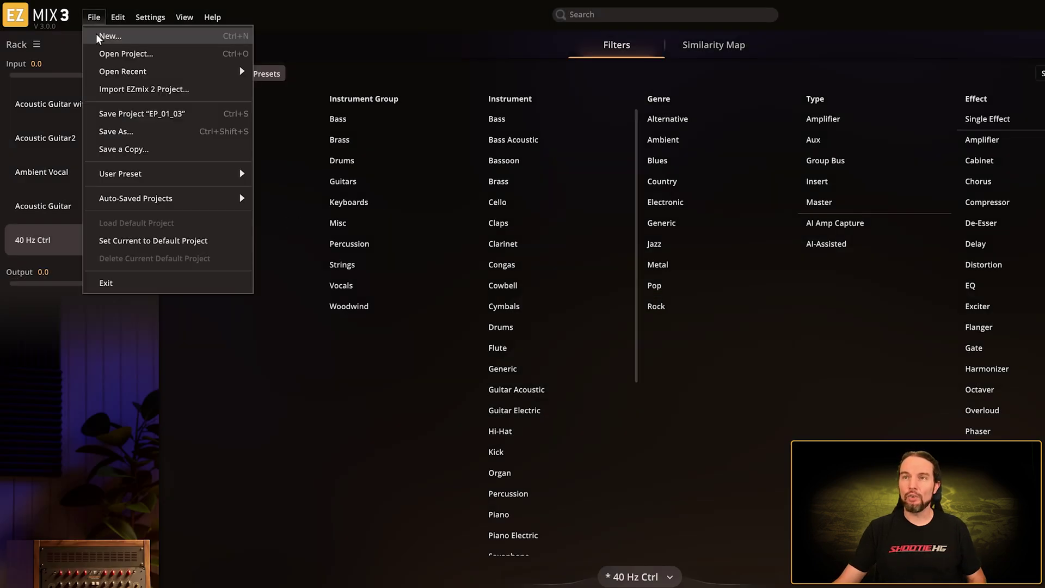
left_click(96, 35)
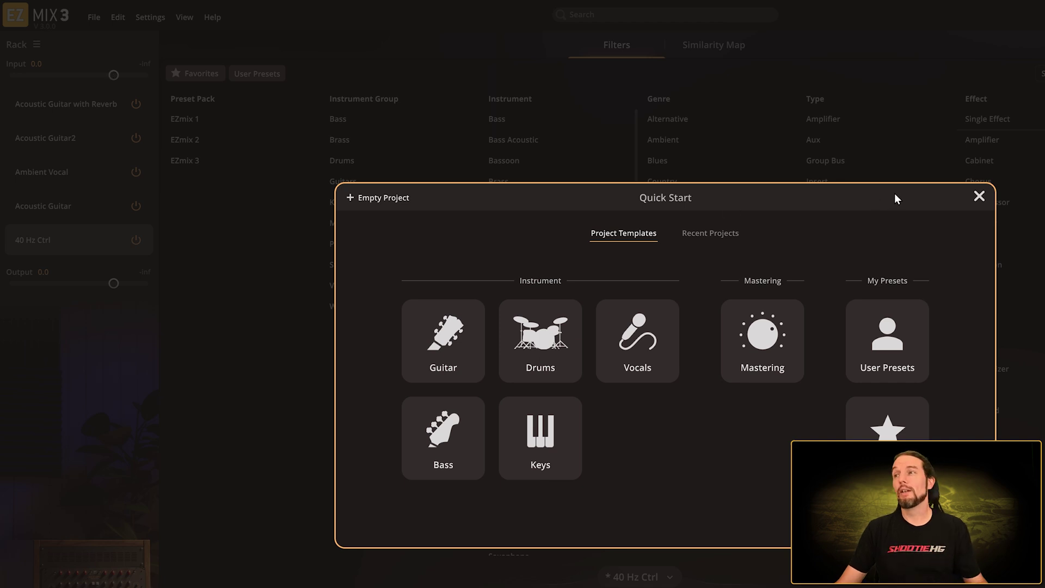
left_click(979, 196)
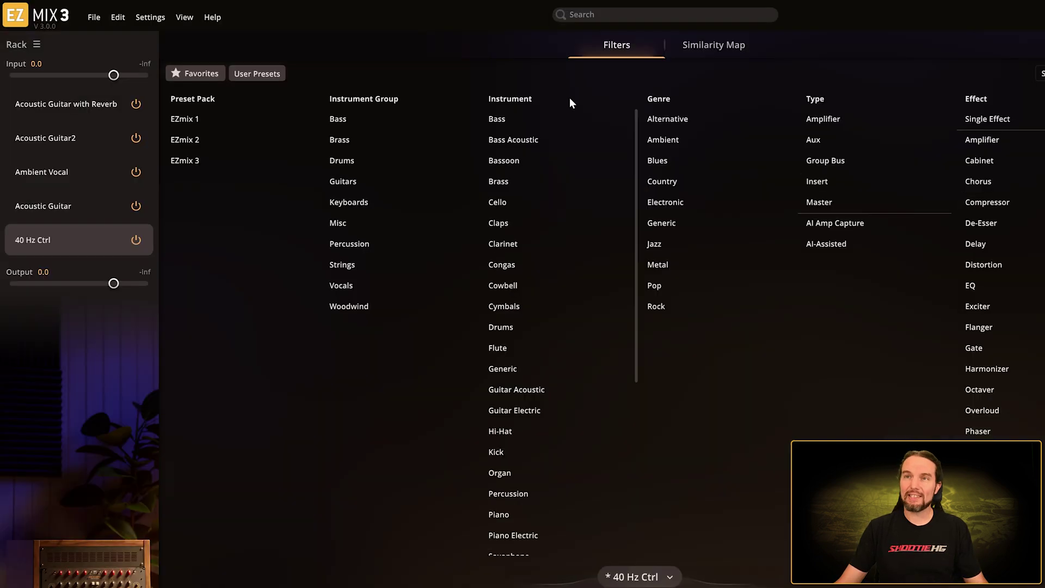
left_click(93, 18)
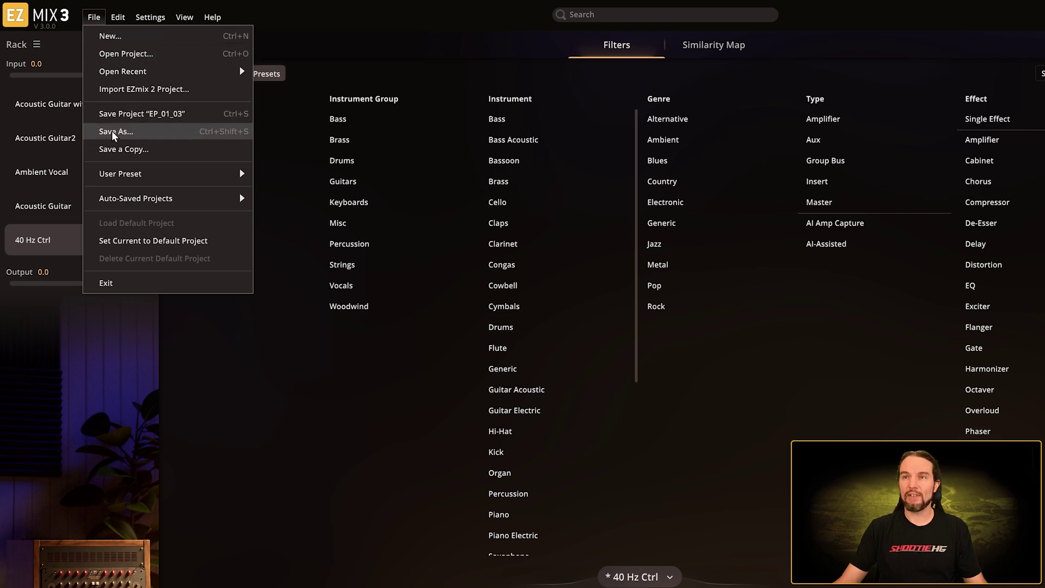
mouse_move(123, 176)
left_click(337, 22)
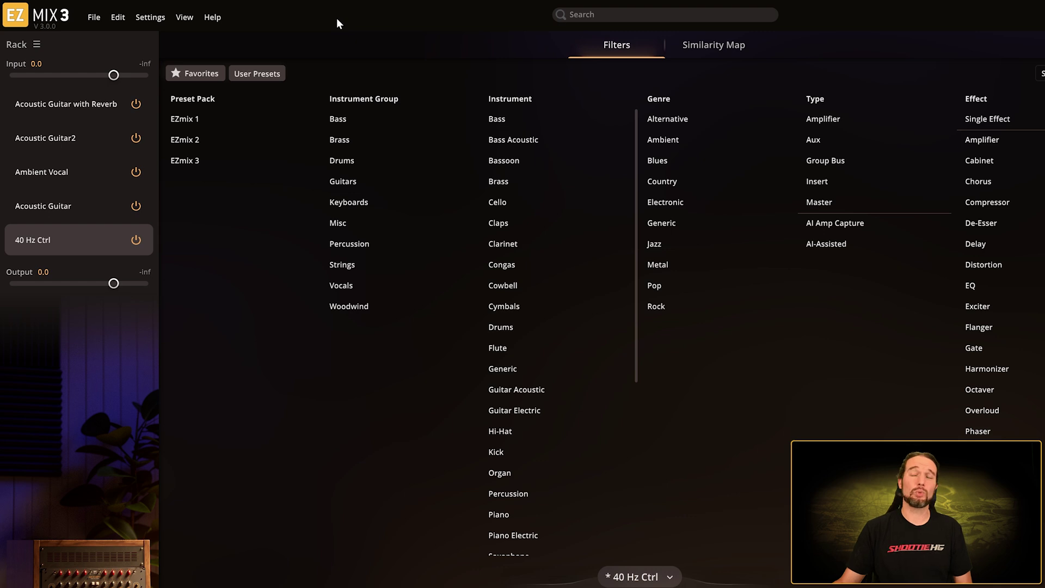
View the Bass templates in Quick Start, start an empty project instead and filter presets by the Bass instrument group.
left_click(99, 22)
left_click(95, 37)
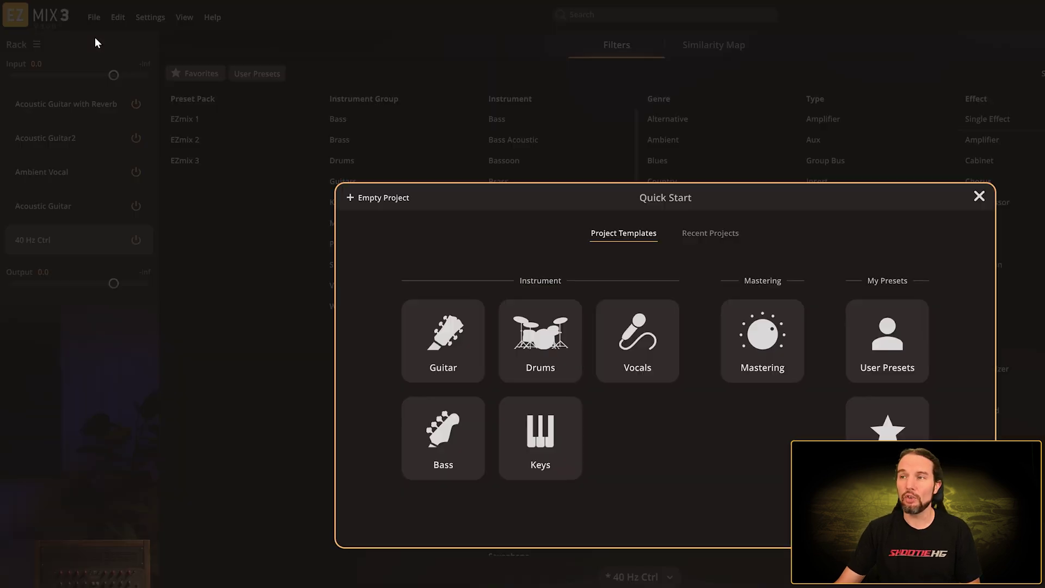
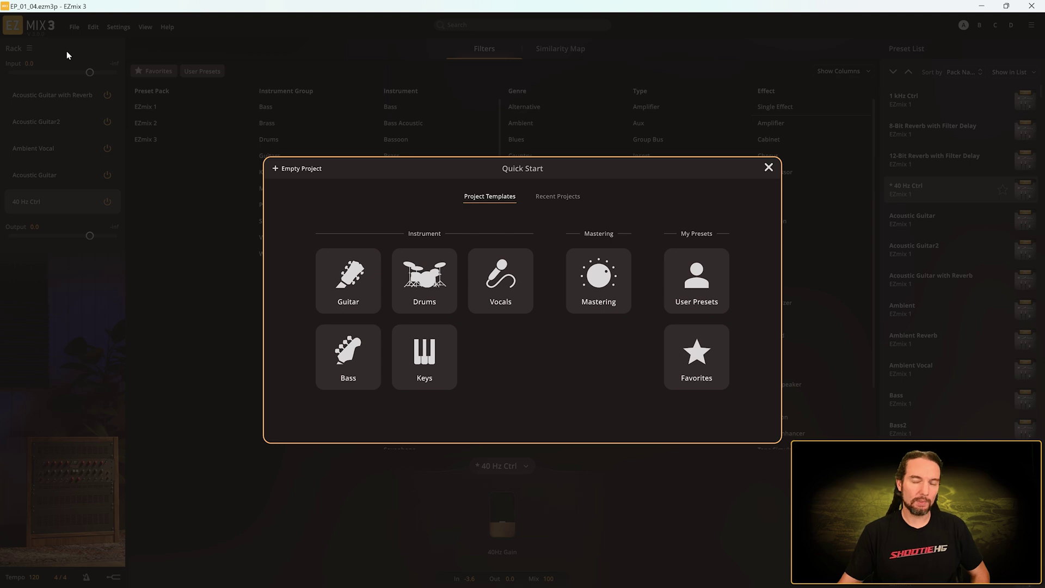
left_click(355, 359)
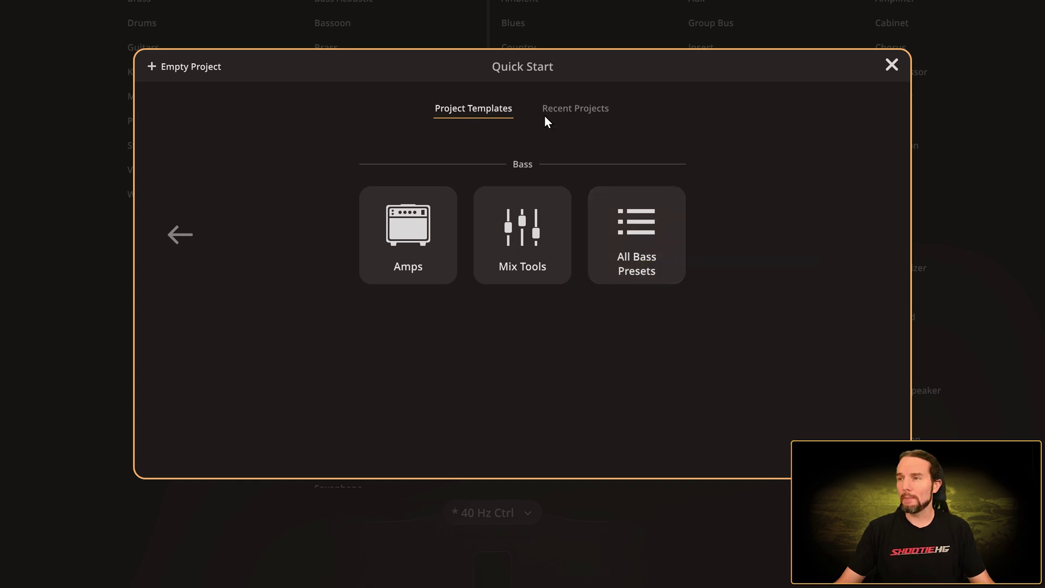
left_click(179, 65)
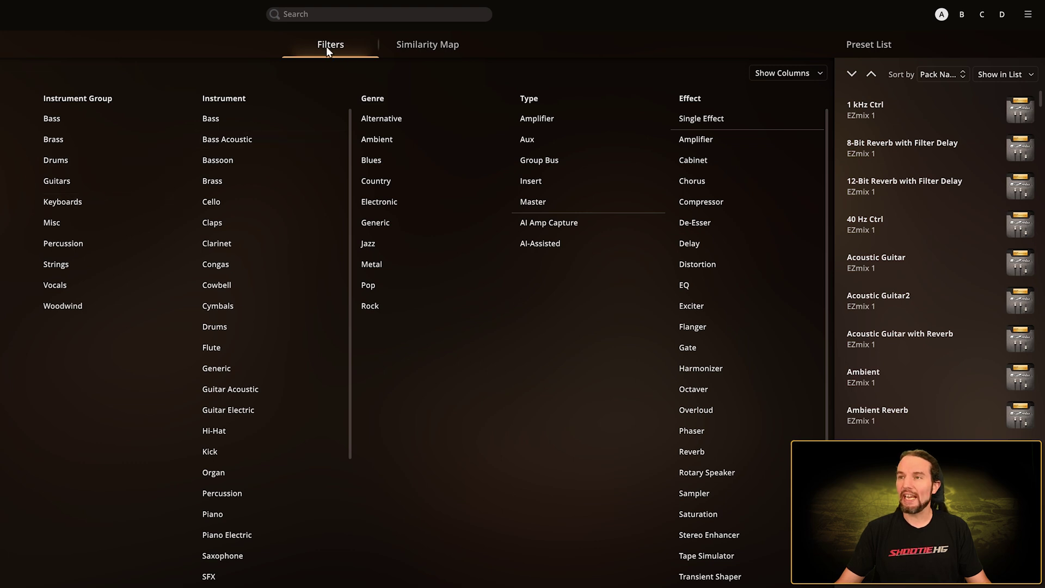
left_click(58, 117)
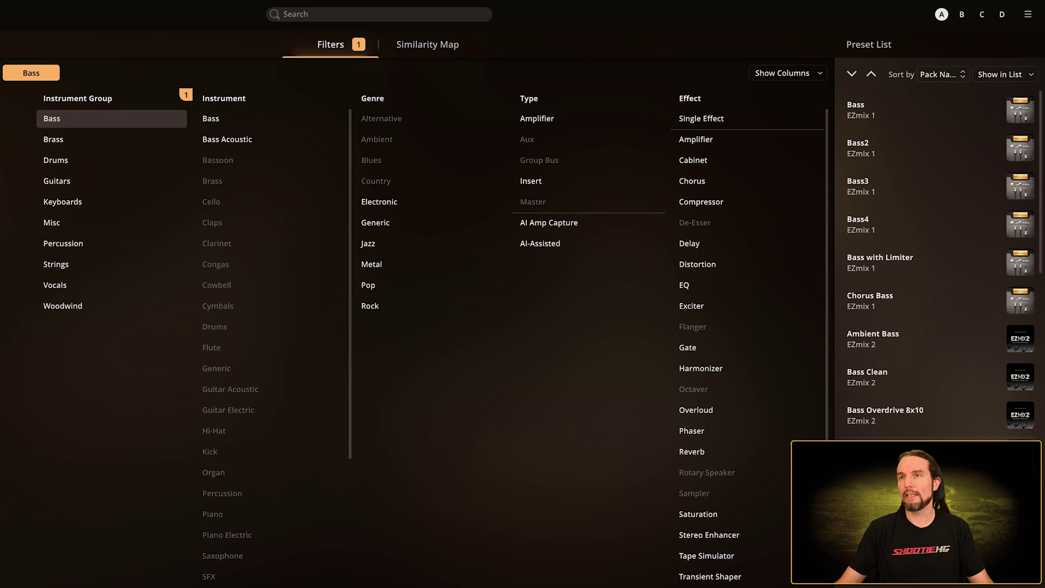
Check the Guitar templates, create a new project from the Bass Amps template and select its Rock and Metal Bass Pre-EQ rack slot.
left_click(74, 27)
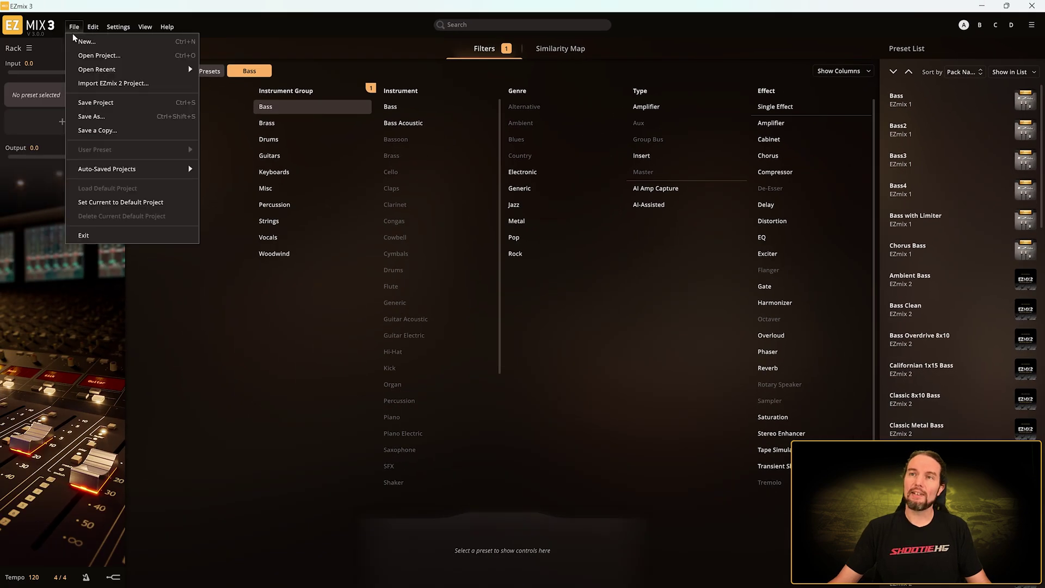
left_click(85, 41)
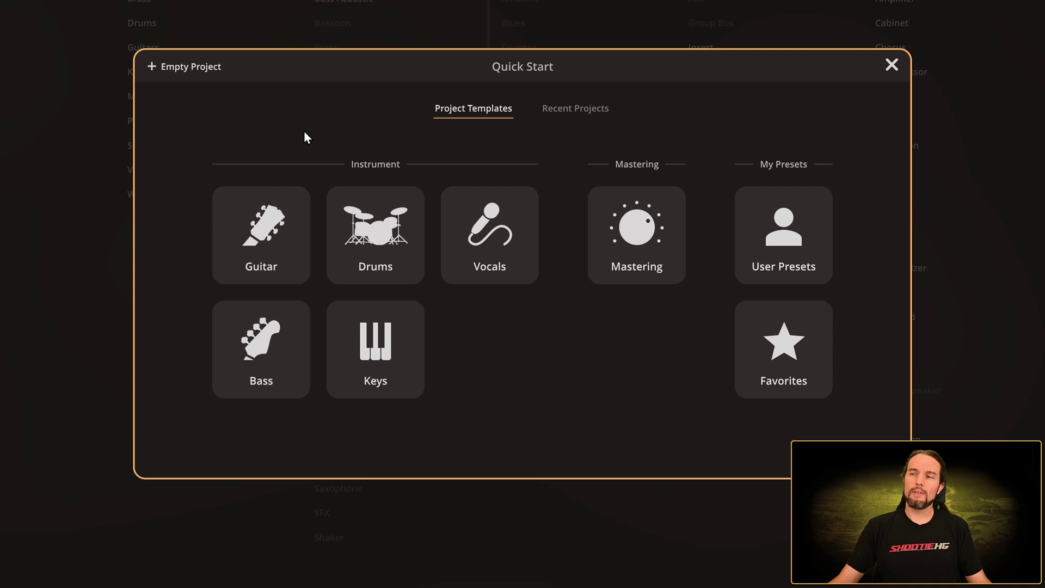
left_click(266, 243)
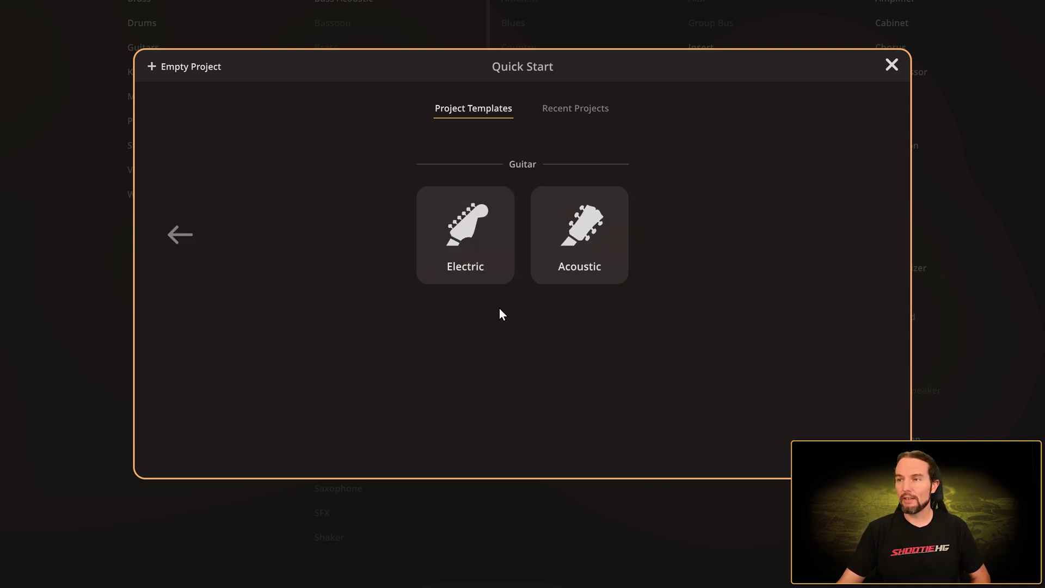
left_click(185, 235)
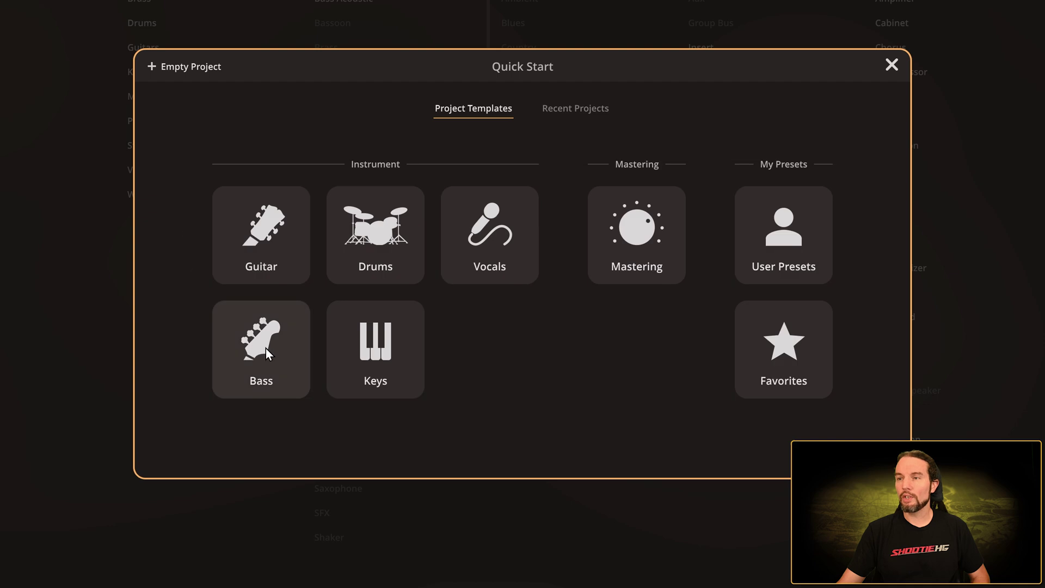
left_click(266, 348)
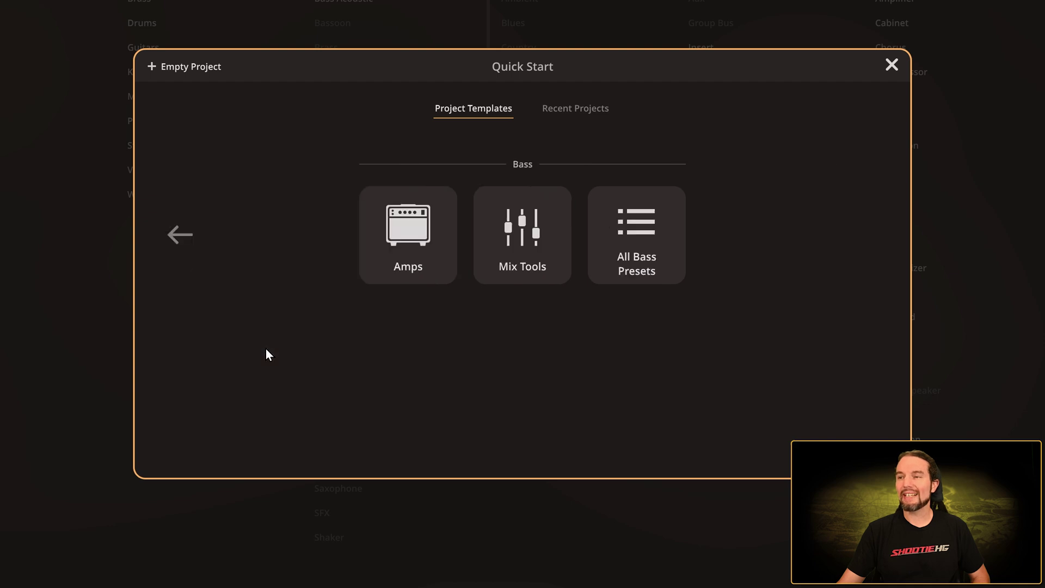
left_click(404, 235)
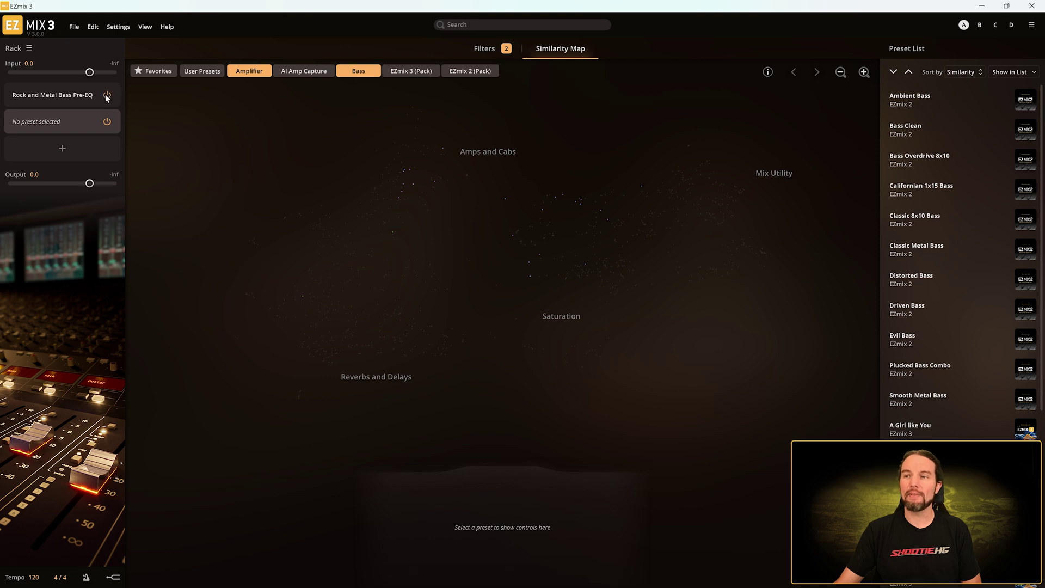
left_click(82, 98)
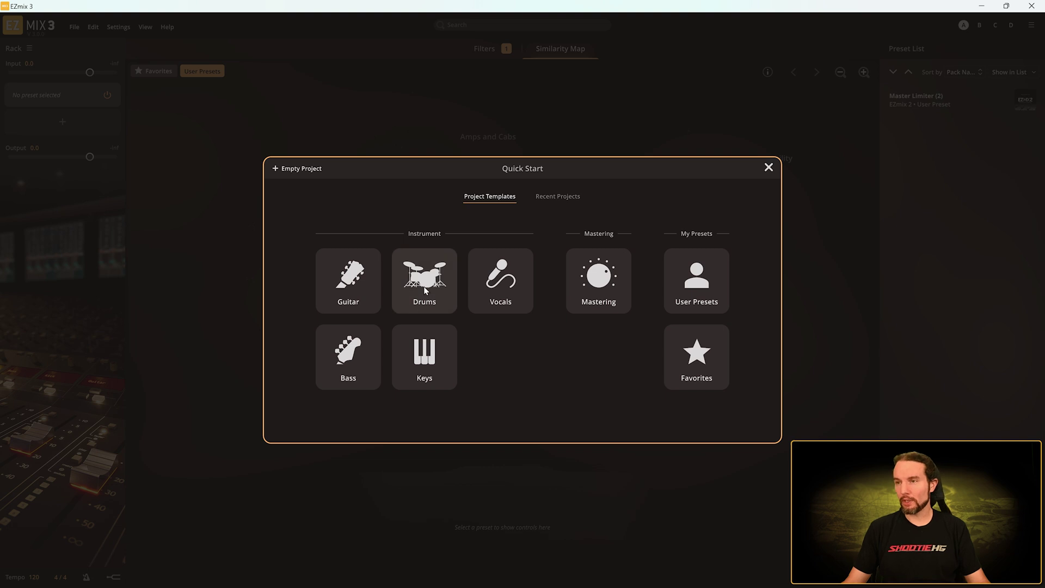
View the Drums templates, start an empty project instead and filter presets by the Drums and Percussion instrument groups.
left_click(424, 287)
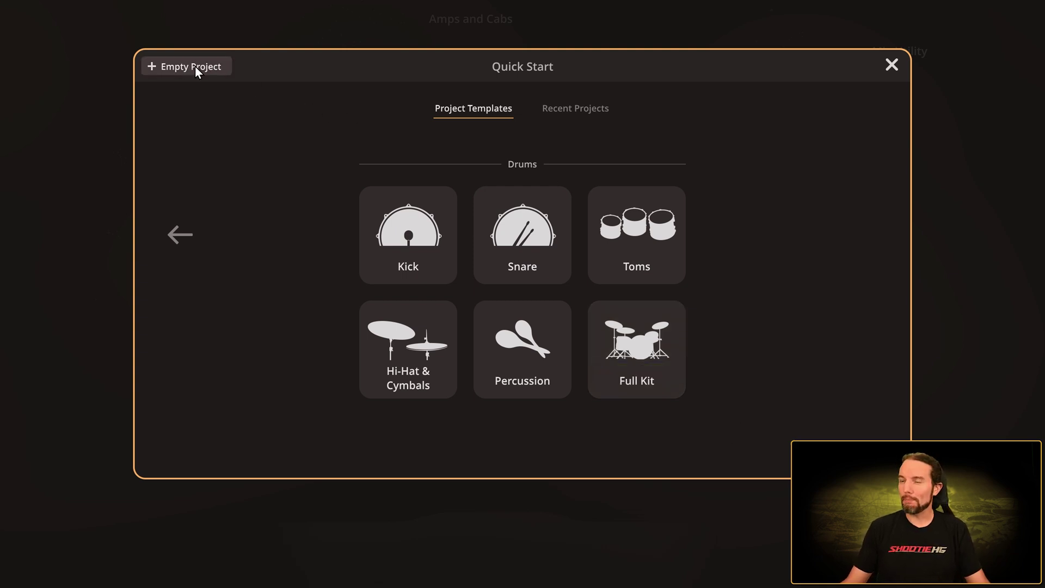
left_click(178, 66)
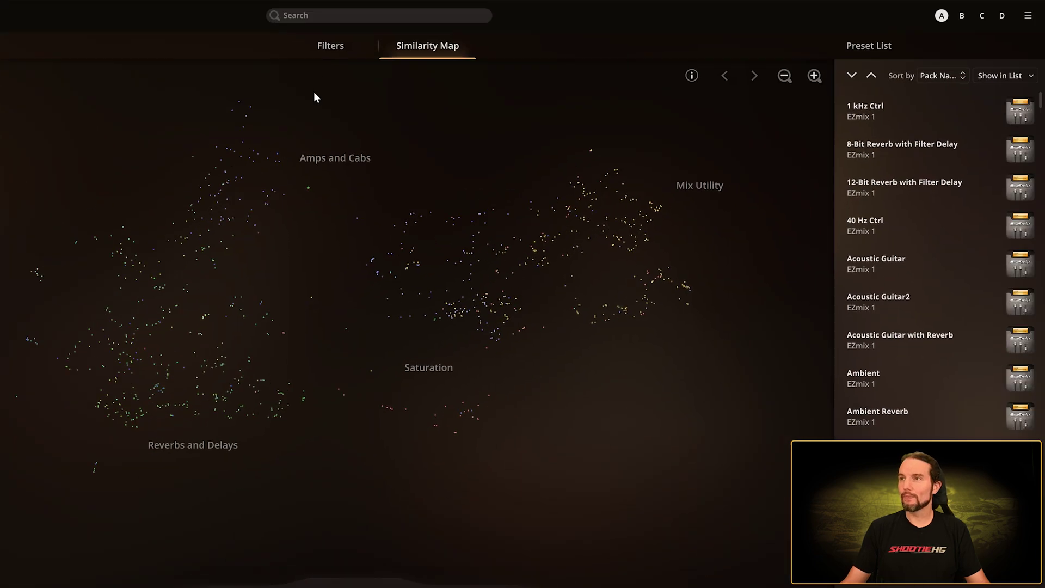
left_click(320, 47)
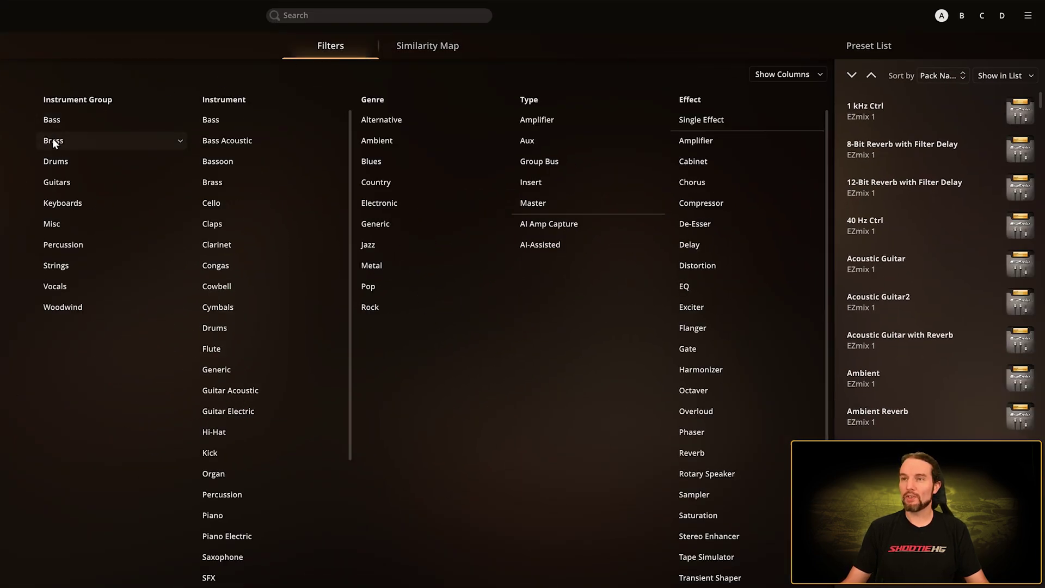
left_click(52, 156)
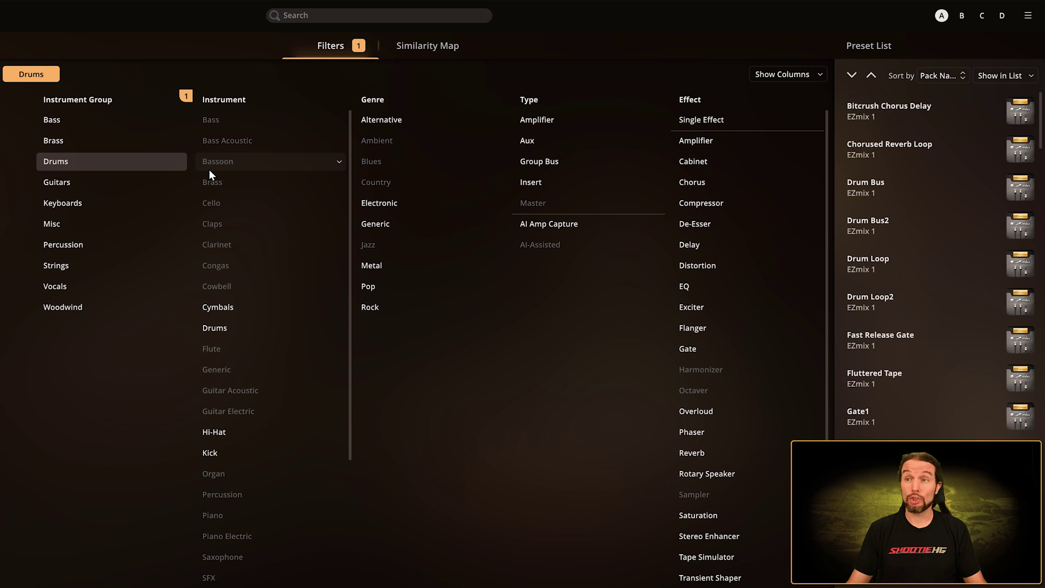
left_click(76, 246)
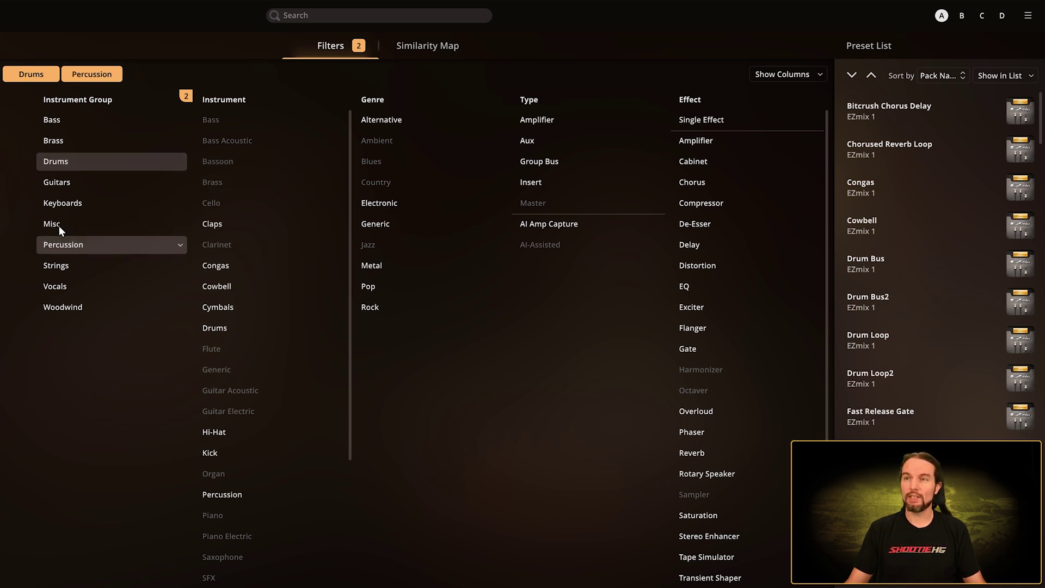
mouse_move(24, 74)
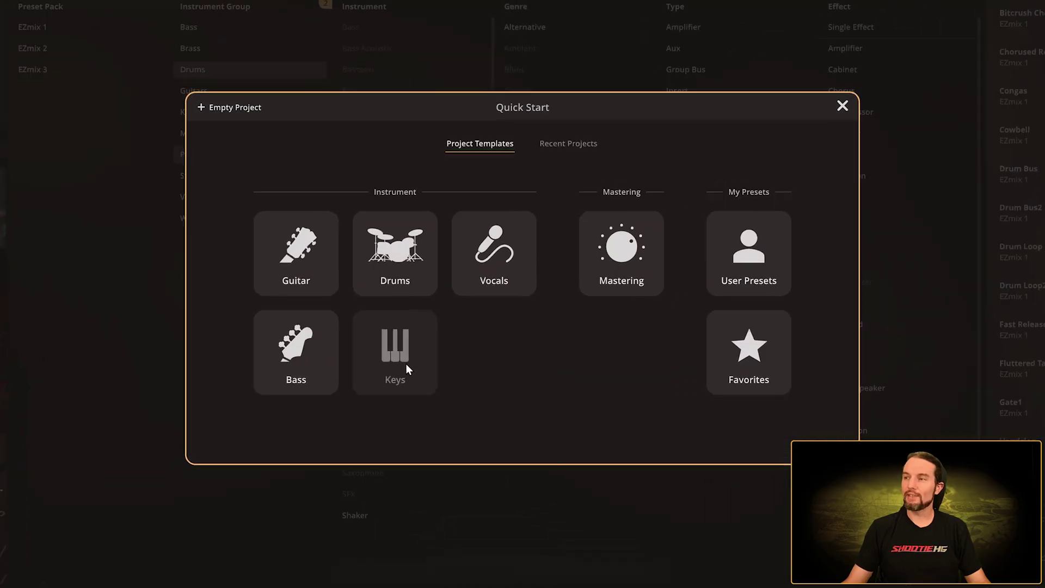
View the Keys templates, start an empty project instead and filter presets by the Piano, Synth, Piano Electric and Organ instruments.
left_click(411, 365)
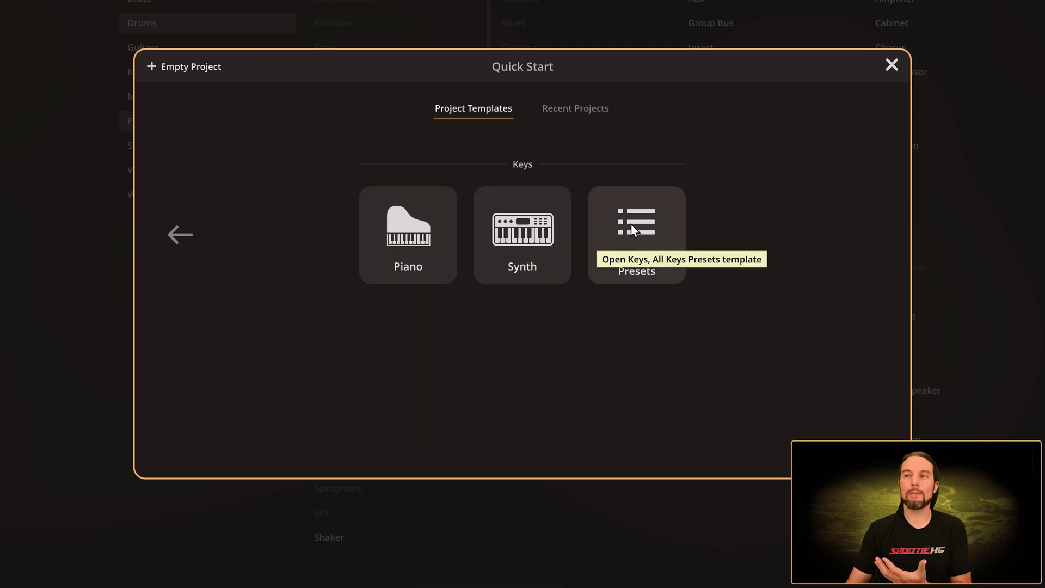
left_click(194, 67)
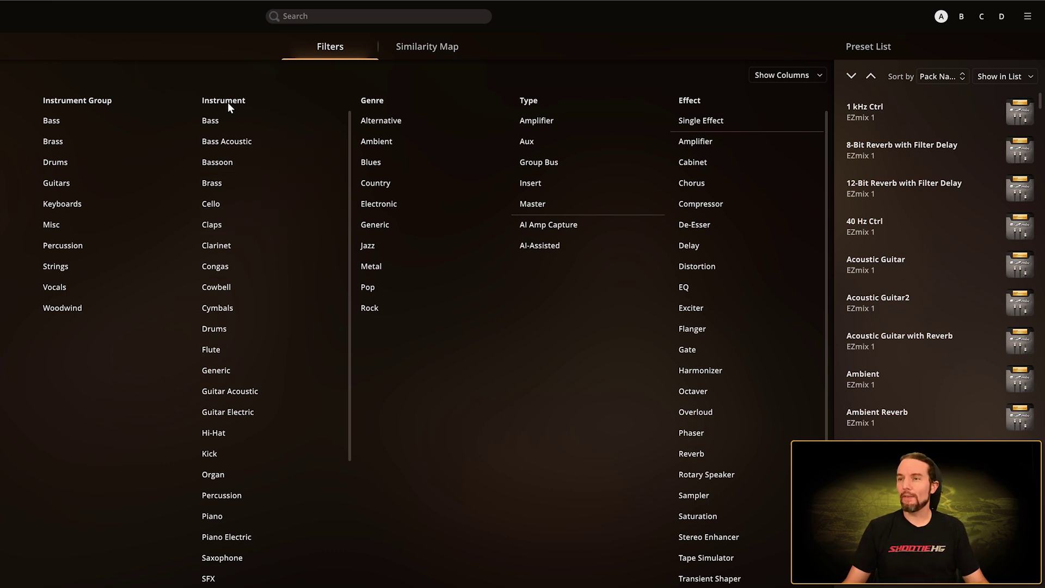
left_click(218, 521)
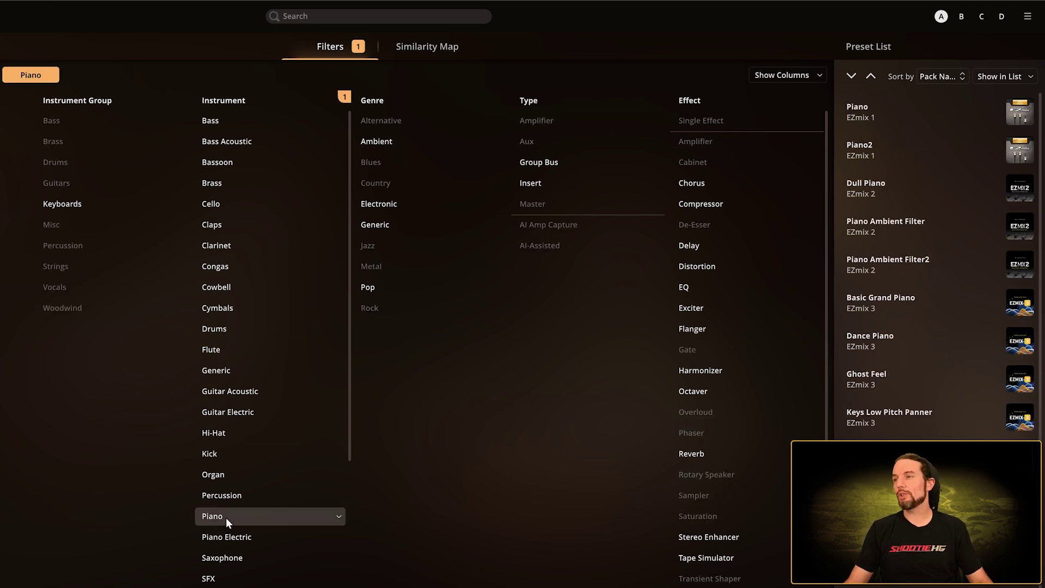
scroll(233, 519, "down", 5)
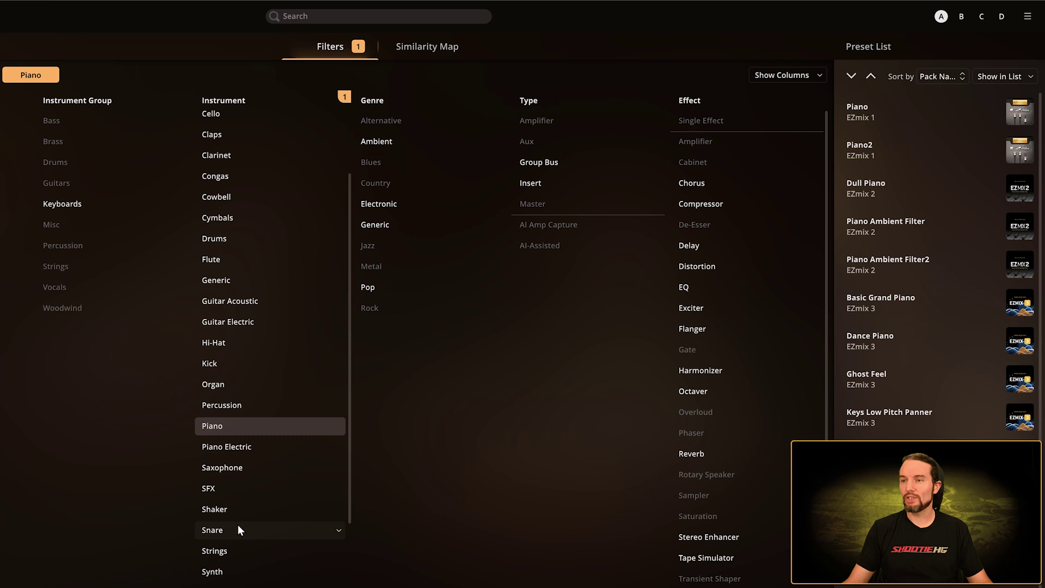
scroll(238, 536, "down", 2)
left_click(236, 536)
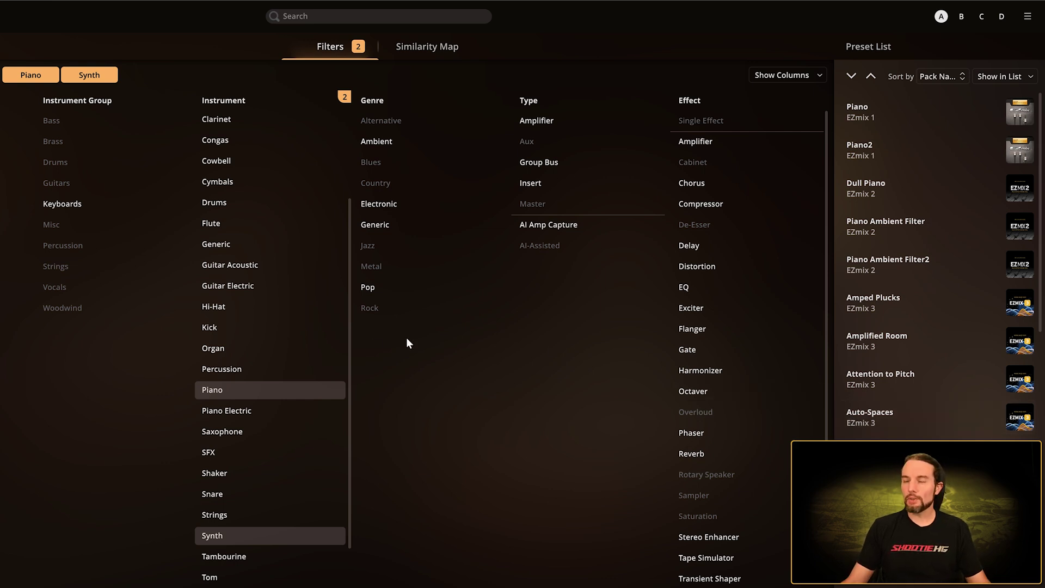
left_click(239, 410)
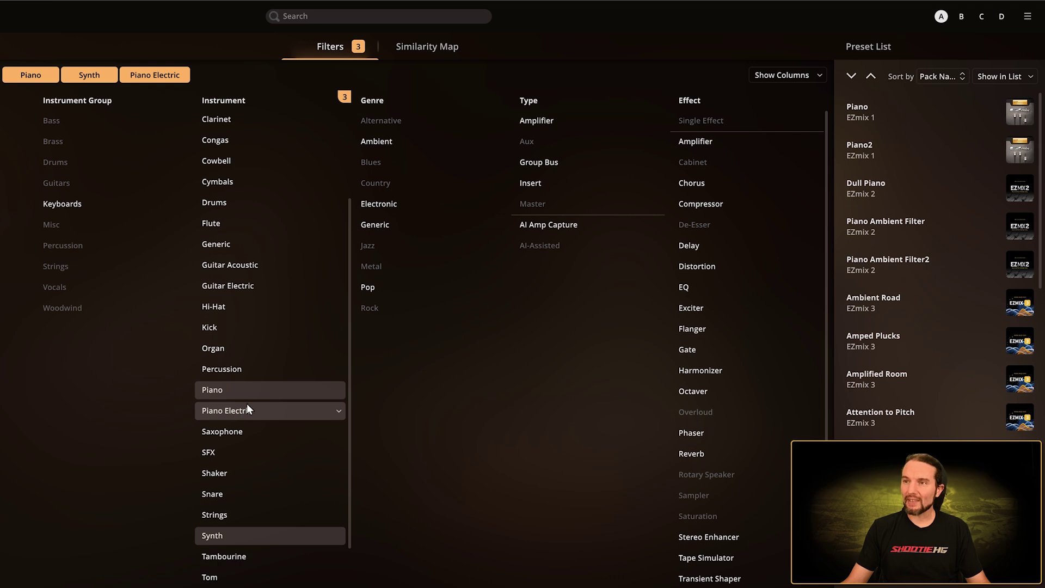
left_click(237, 349)
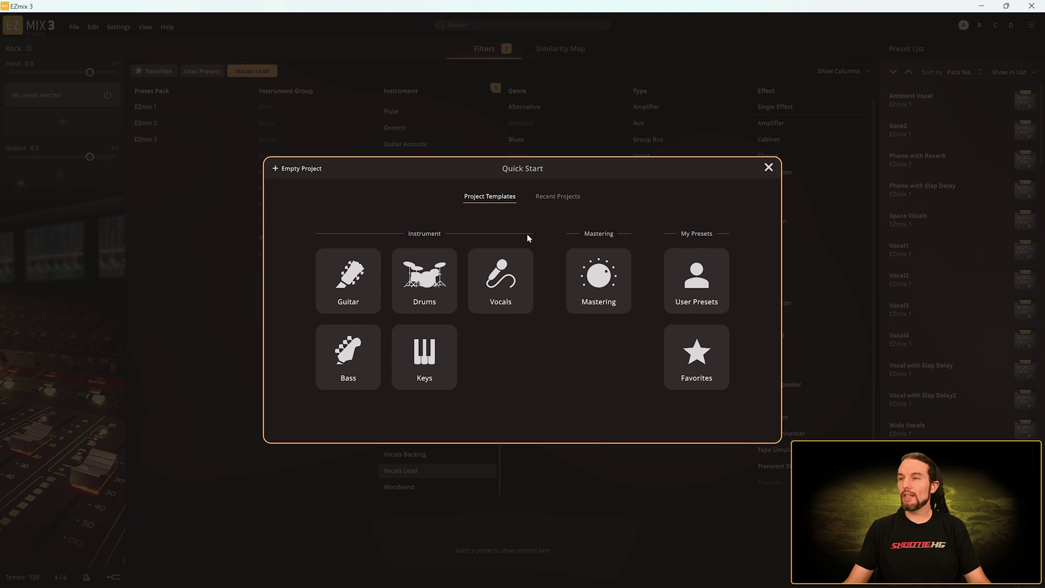
View the Vocals templates, start an empty project instead and filter presets by the Vocals Backing and Vocals Lead instruments.
left_click(498, 281)
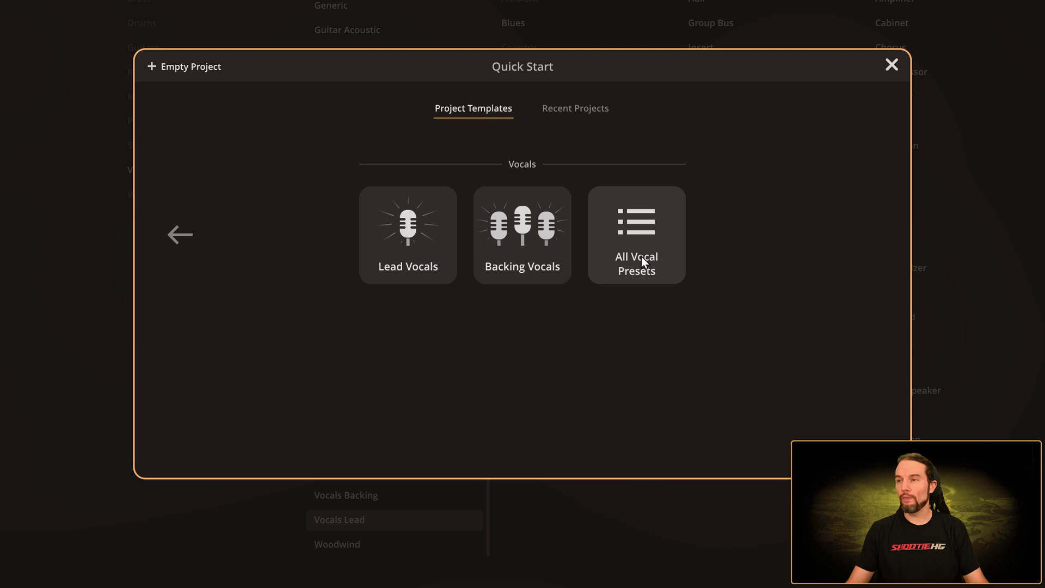
left_click(188, 68)
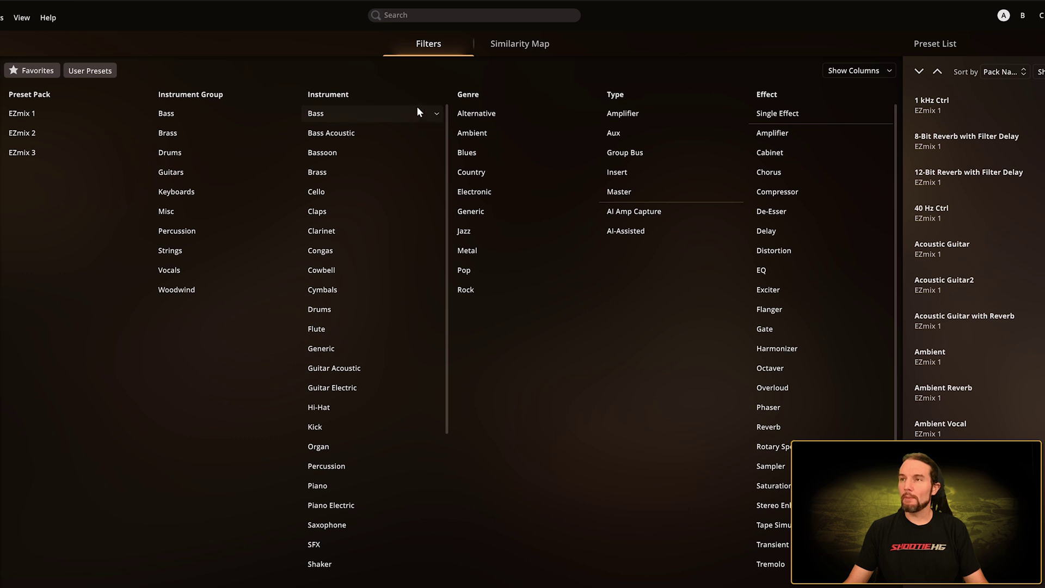
left_click_drag(447, 117, 439, 307)
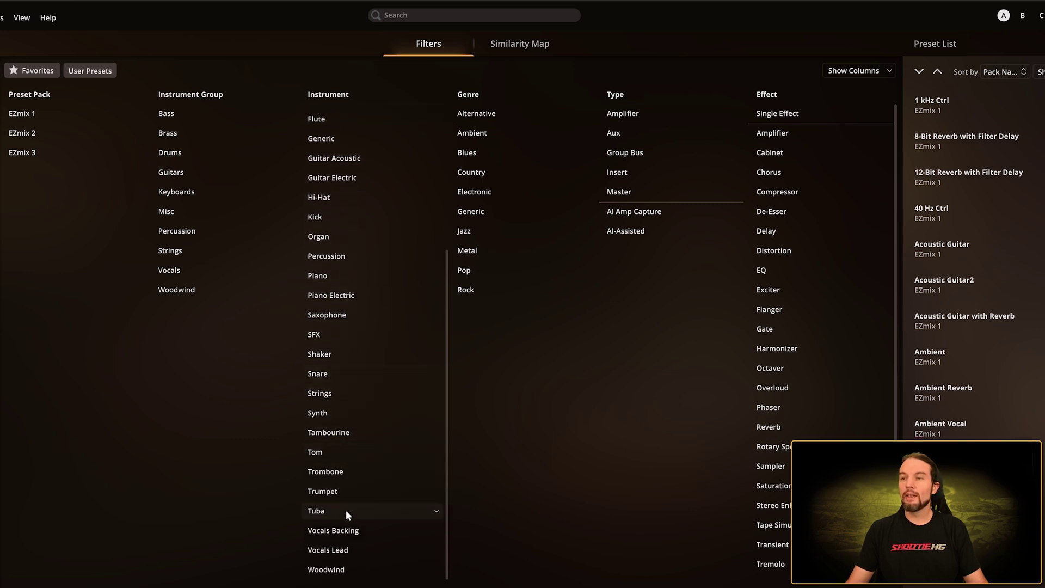
left_click(344, 532)
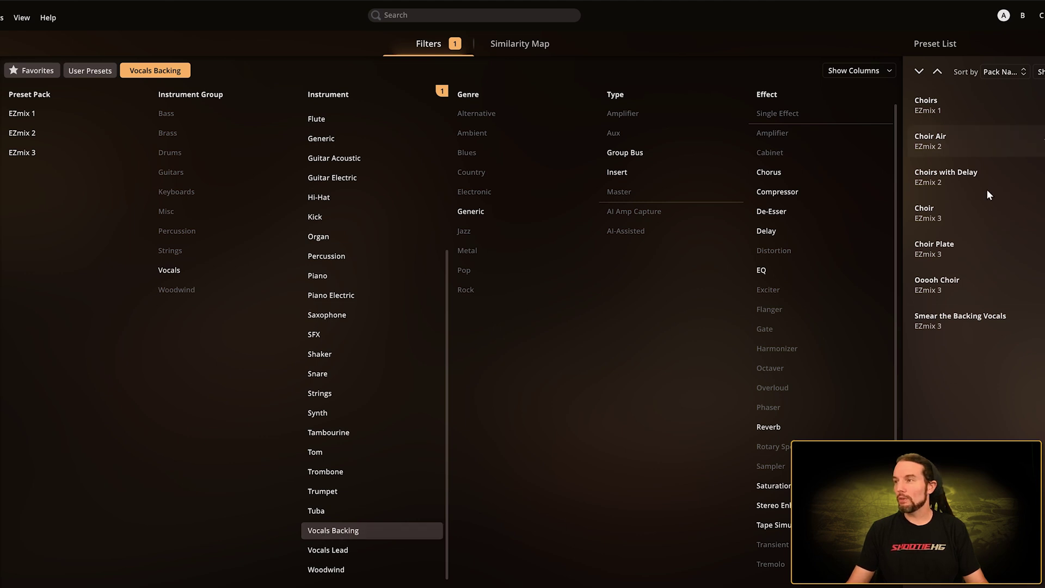
left_click(339, 550)
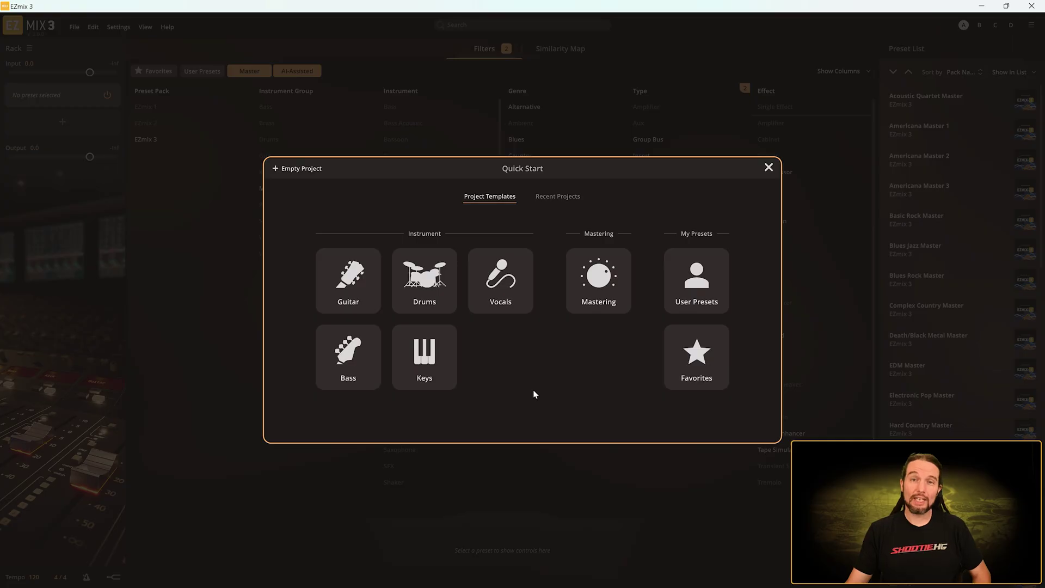
View the Mastering templates, start an empty project instead and filter presets by the Master and AI-Assisted types.
left_click(595, 283)
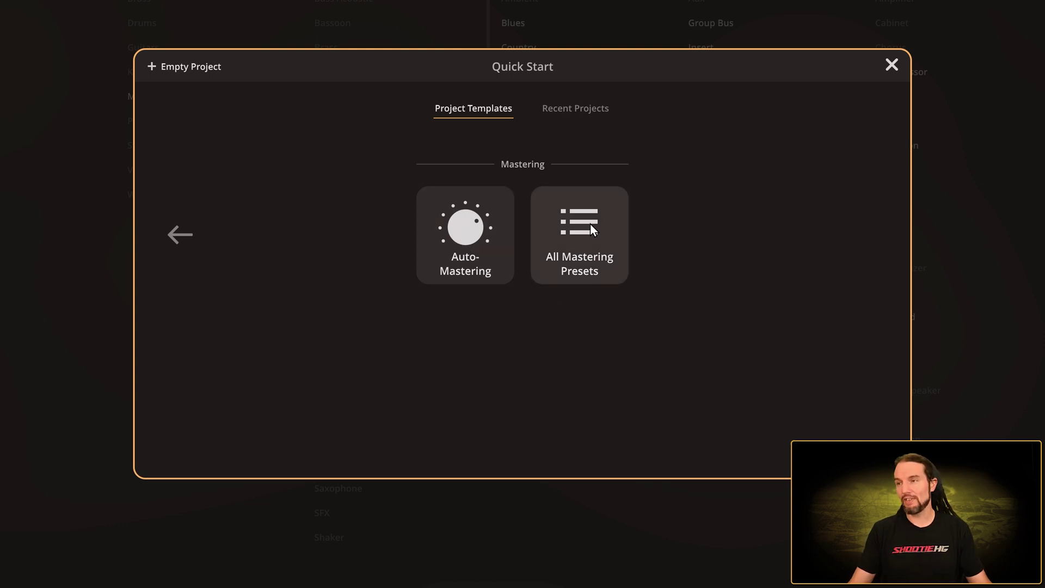
left_click(183, 68)
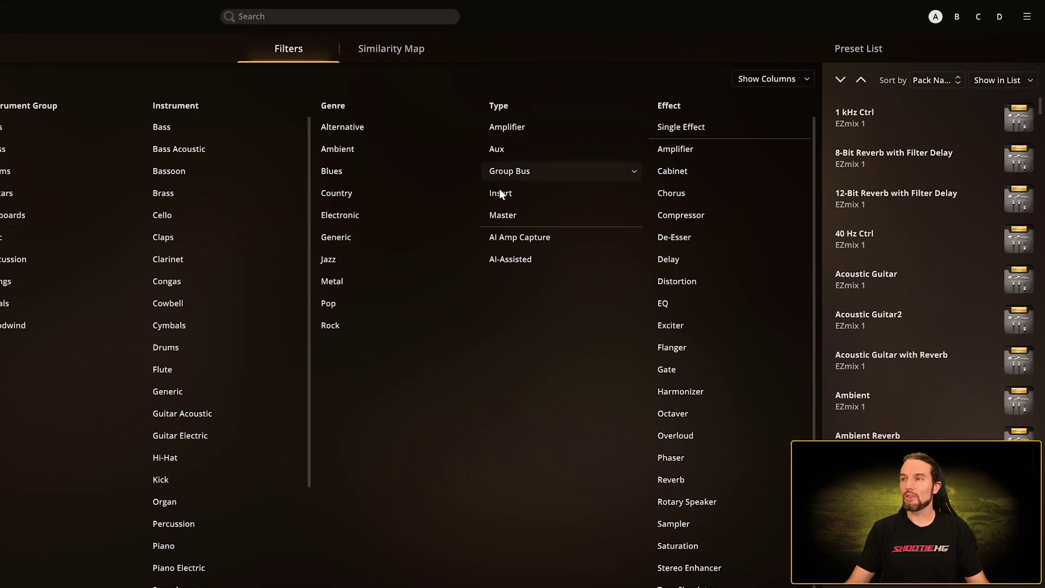
left_click(500, 215)
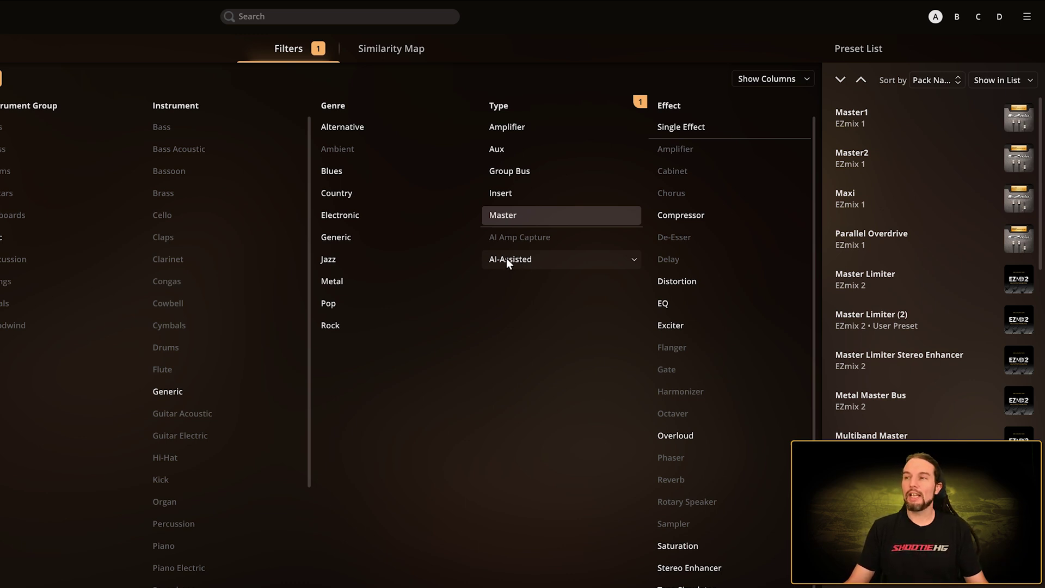
left_click(533, 260)
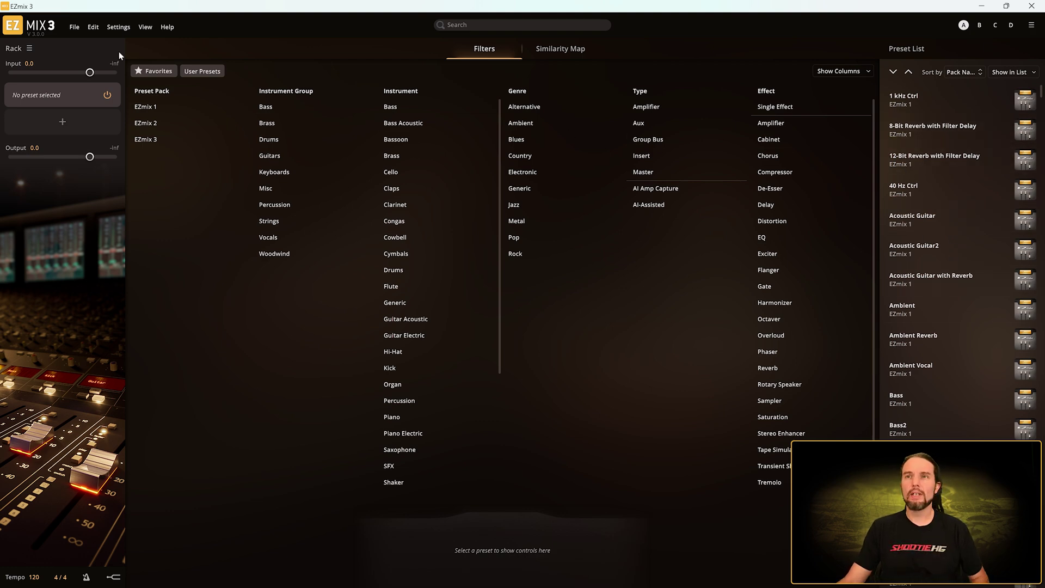
Bring up the Quick Start window for a new project to show the project templates.
left_click(73, 26)
left_click(76, 40)
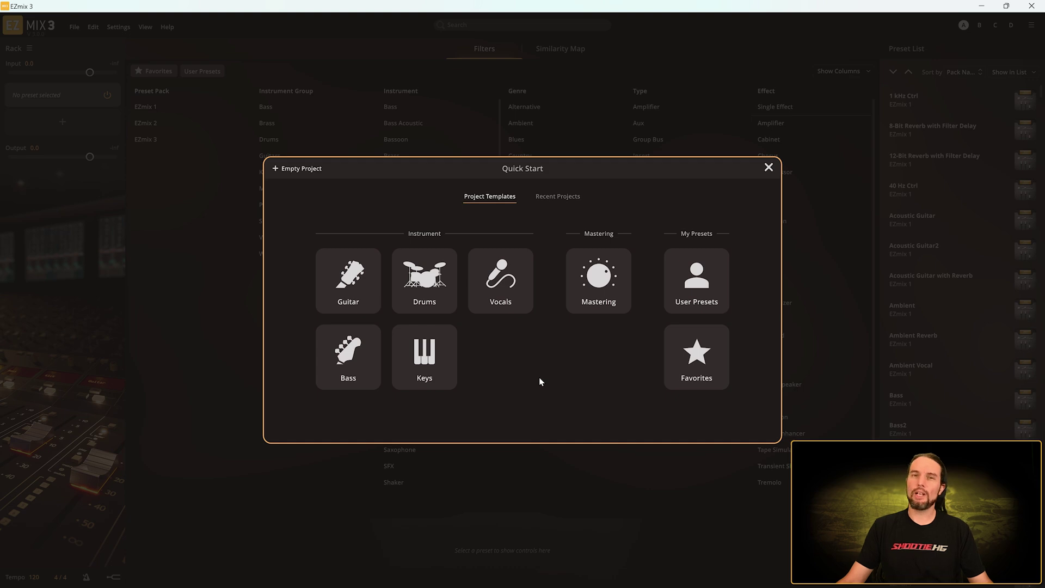
Close the Quick Start window and filter presets by the Brass, Bassoon, Cello and Clarinet instruments one after another.
left_click(769, 168)
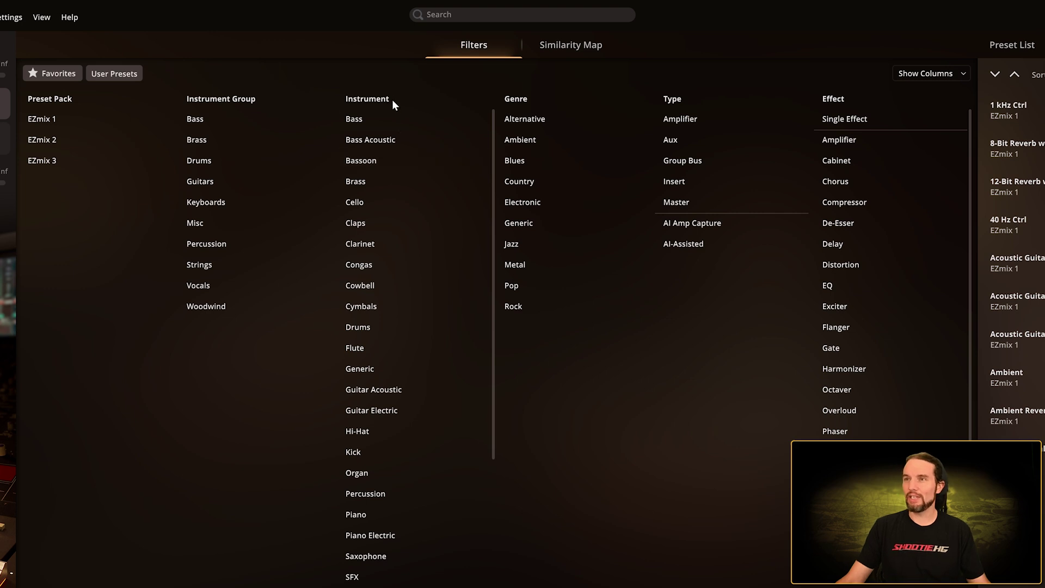
left_click(362, 180)
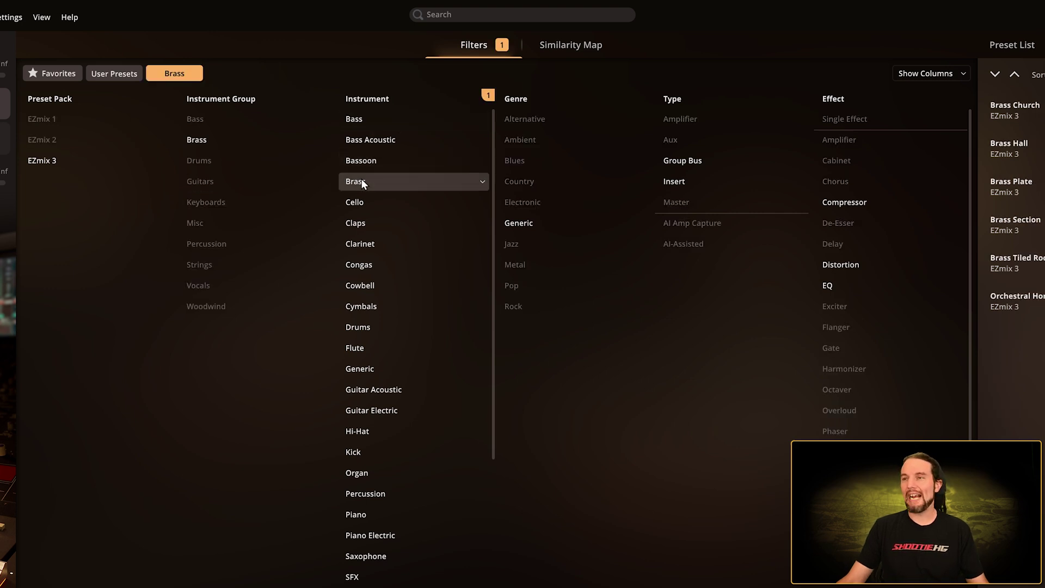
left_click(375, 163)
left_click(374, 201)
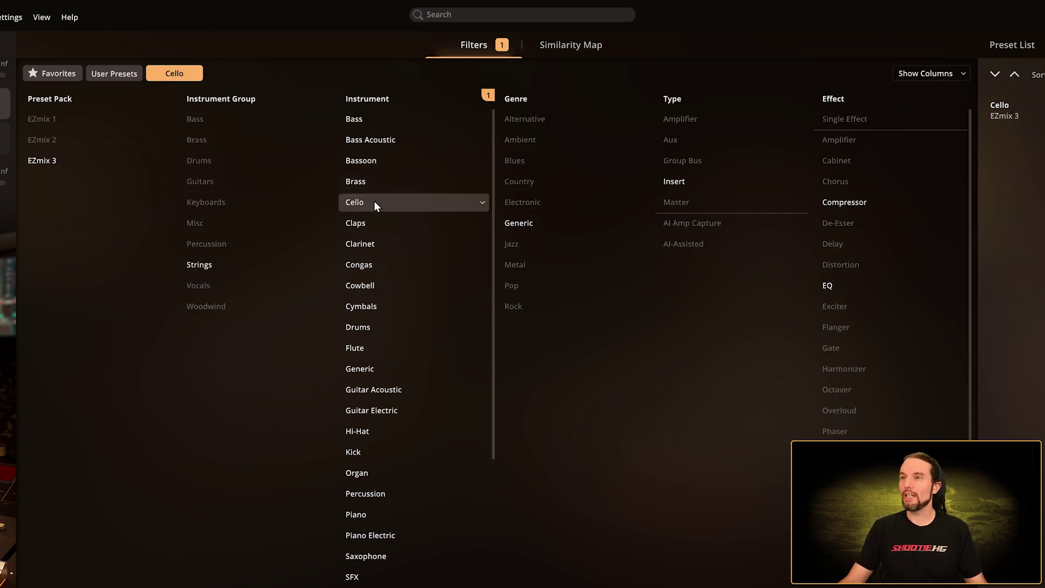
left_click(376, 244)
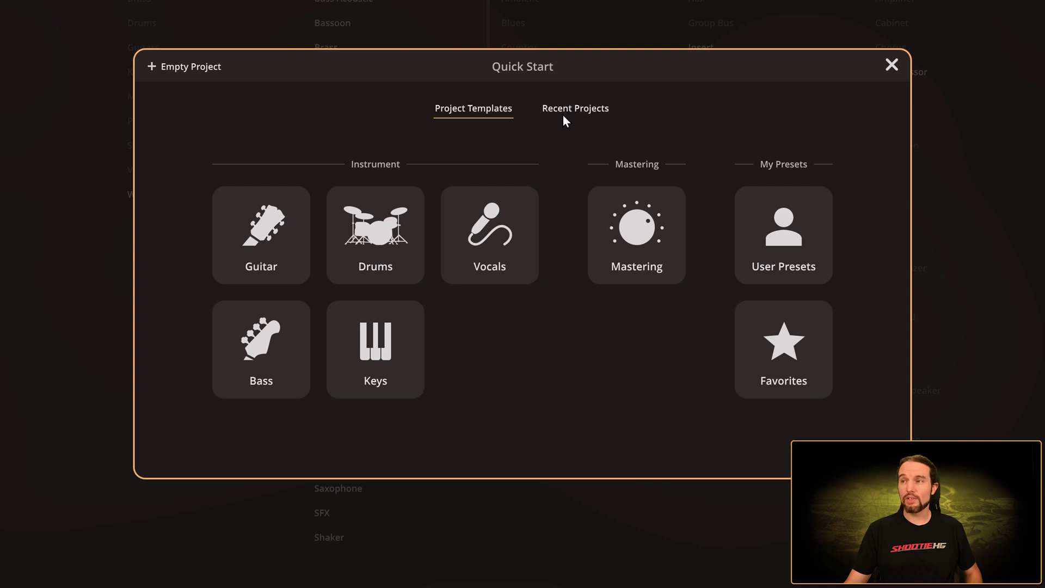
View the recent projects in the Quick Start window and return to the project templates.
left_click(583, 110)
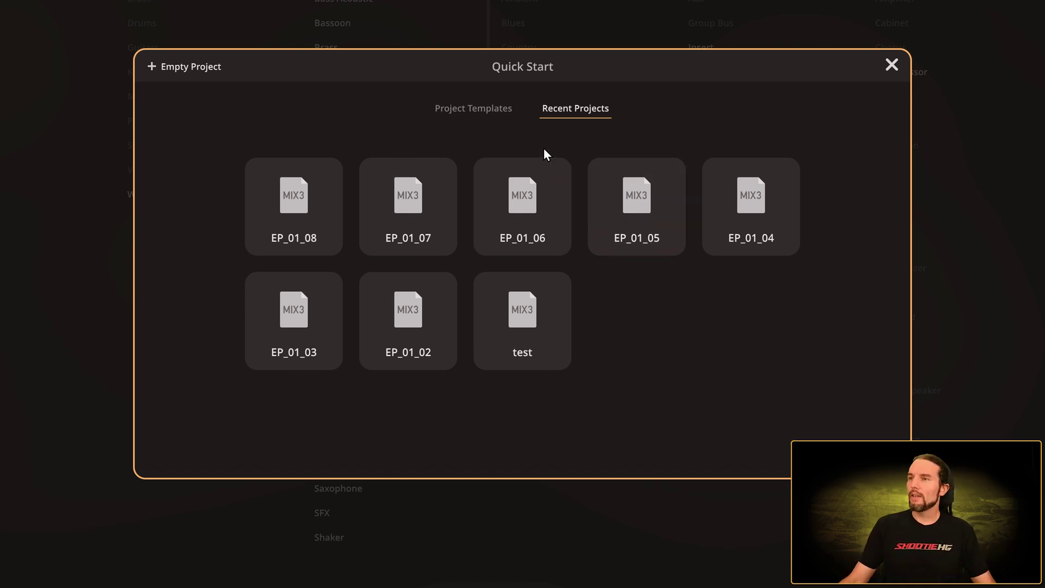
left_click(484, 108)
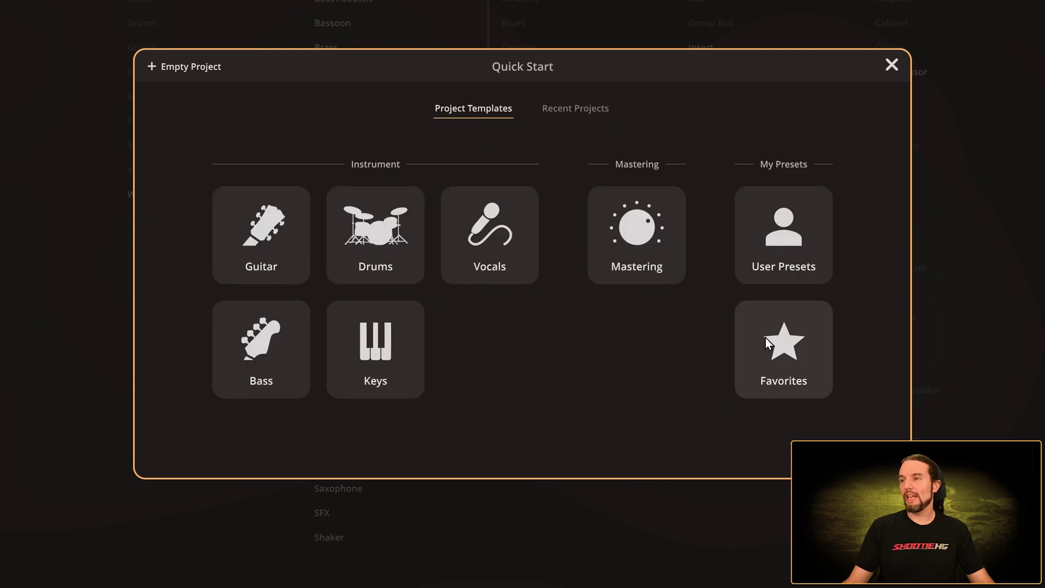